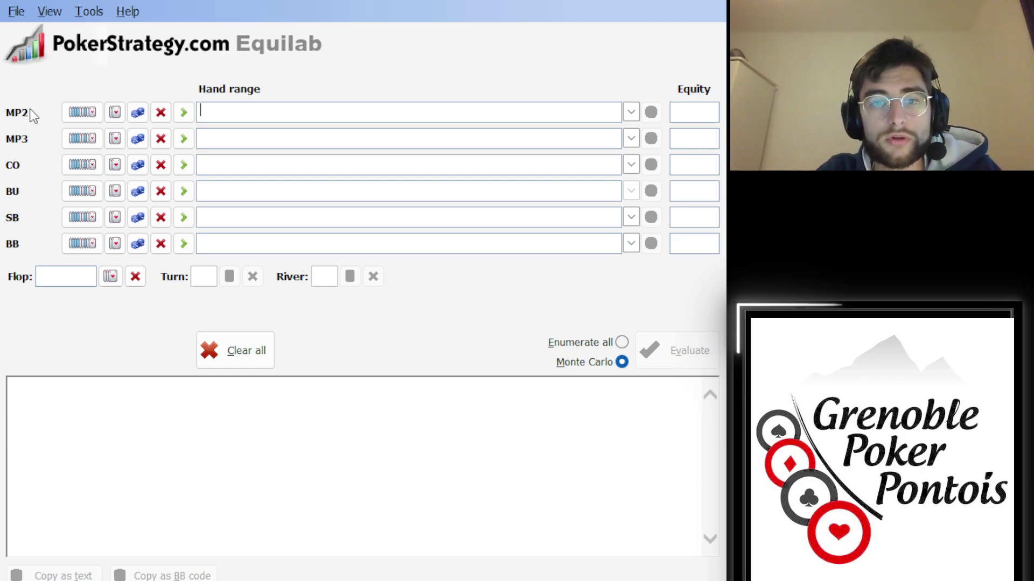
Examine the hand-range matrix and the individual card picker for MP2, leaving both without choosing a hand
{"action": "left_click", "coordinate": [80, 113]}
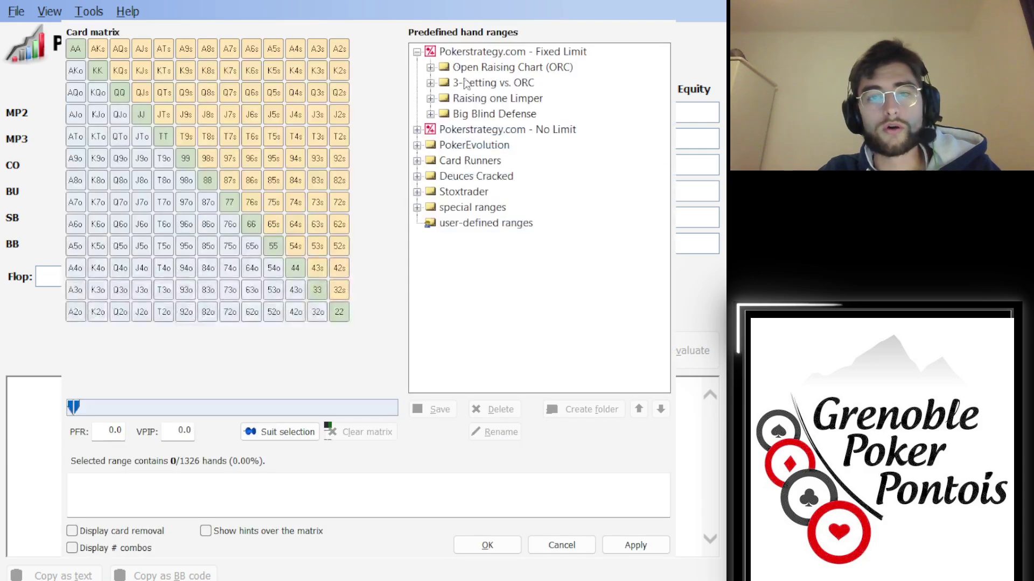
{"action": "key", "text": "Escape"}
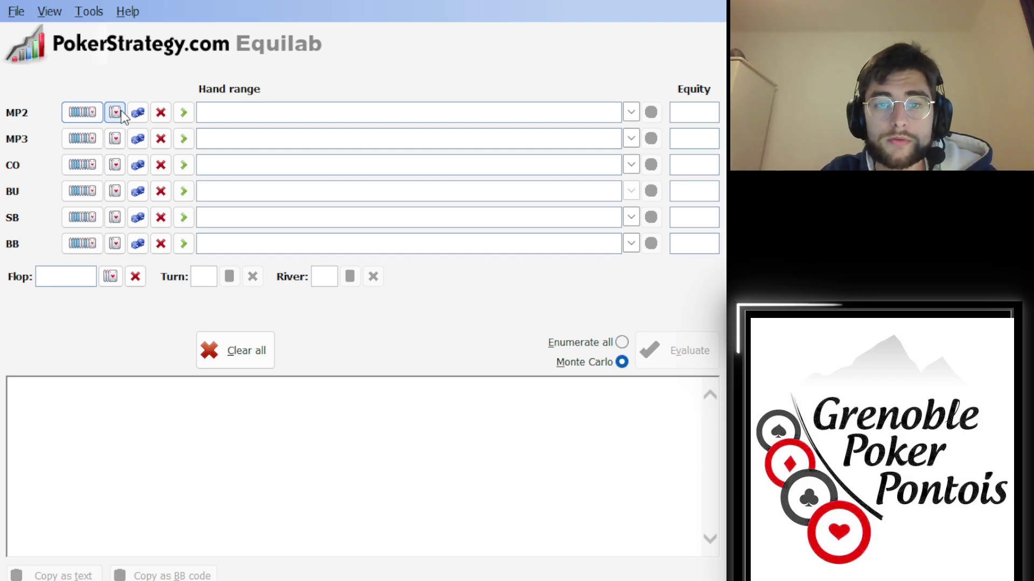
{"action": "left_click", "coordinate": [82, 112]}
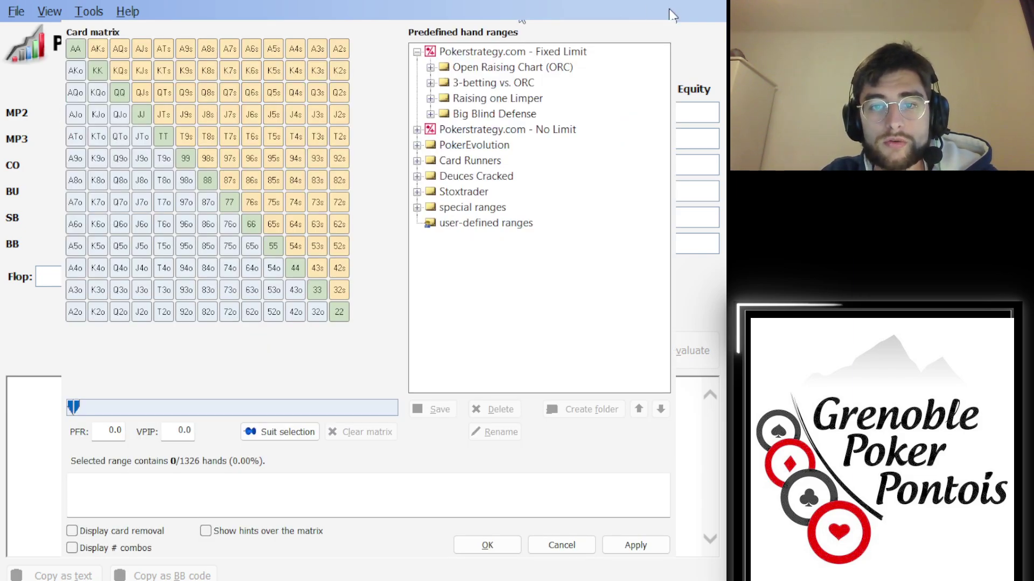
{"action": "key", "text": "Escape"}
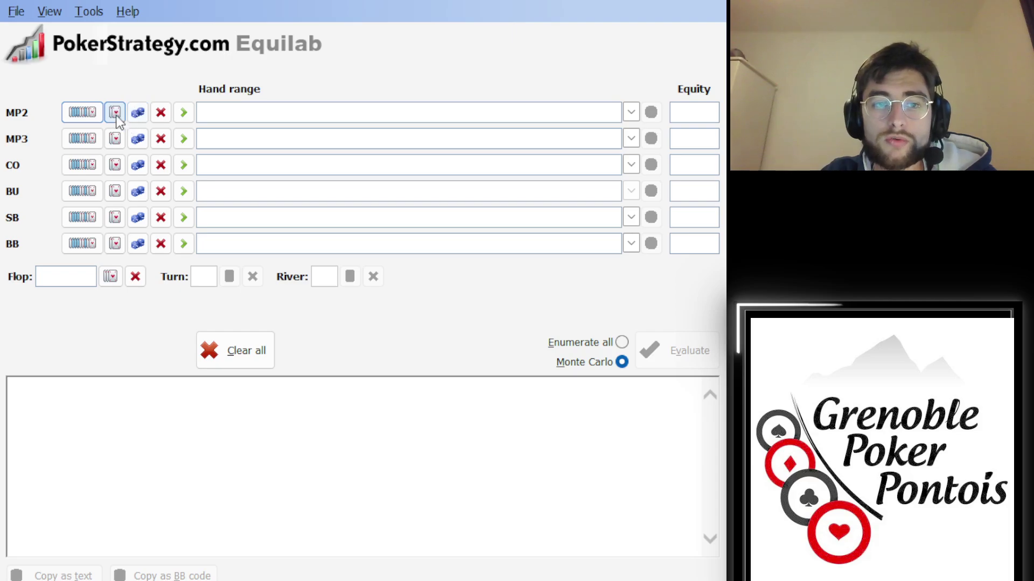
{"action": "left_click", "coordinate": [118, 116]}
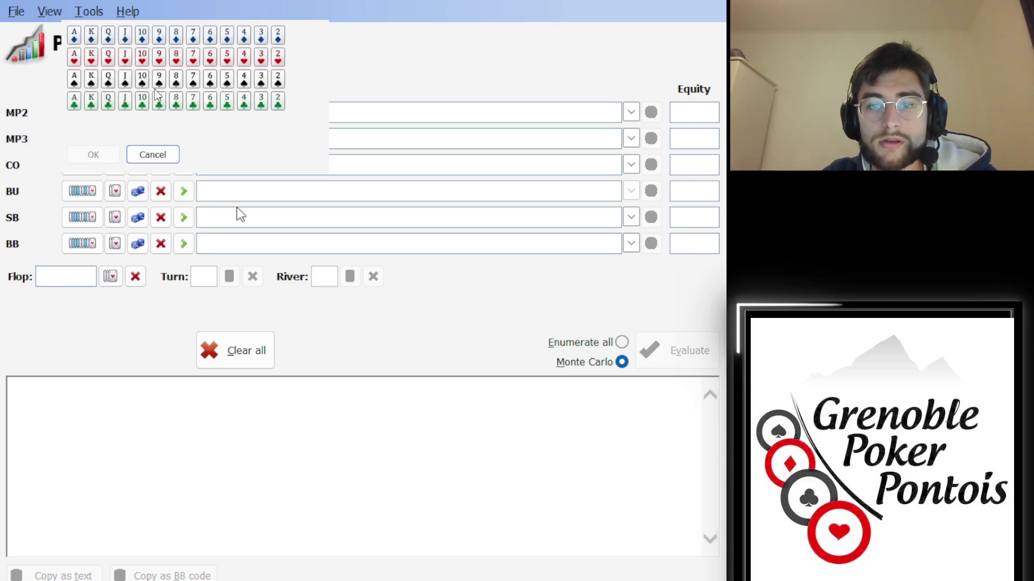
{"action": "left_click", "coordinate": [142, 155]}
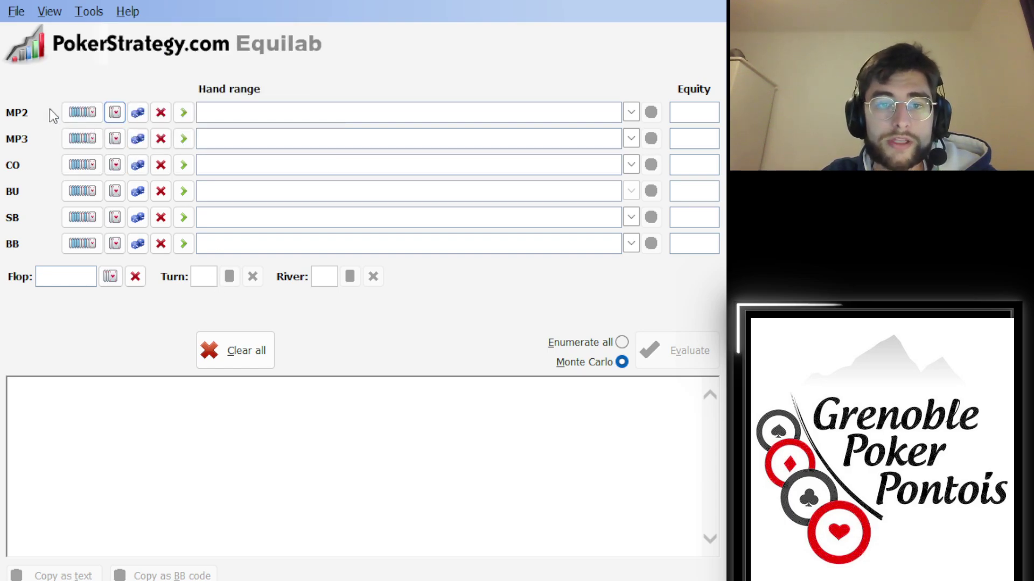
Assign suited ace-king (AKs) to MP2 from the card matrix
{"action": "left_click", "coordinate": [80, 118]}
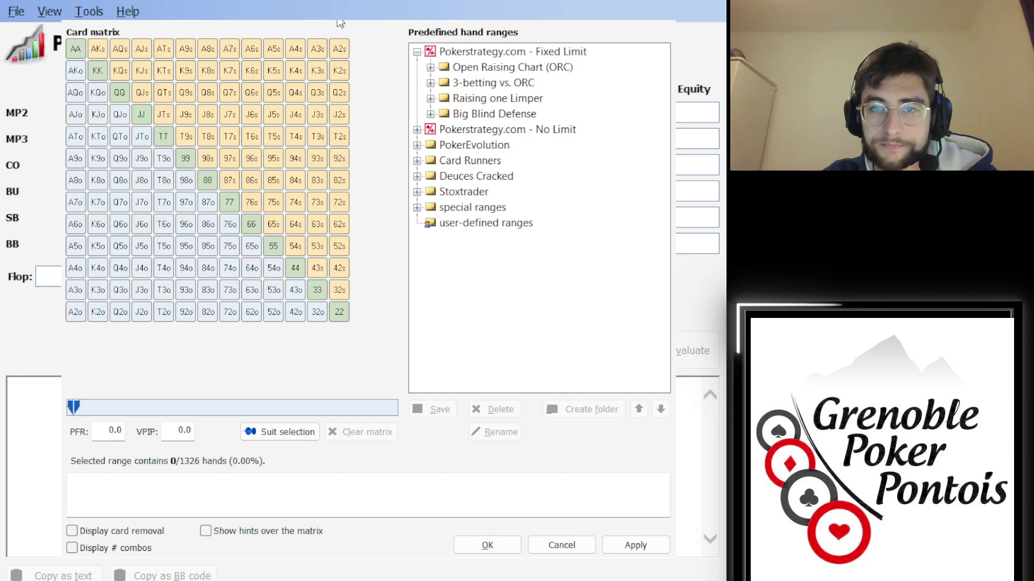
{"action": "left_click", "coordinate": [96, 50]}
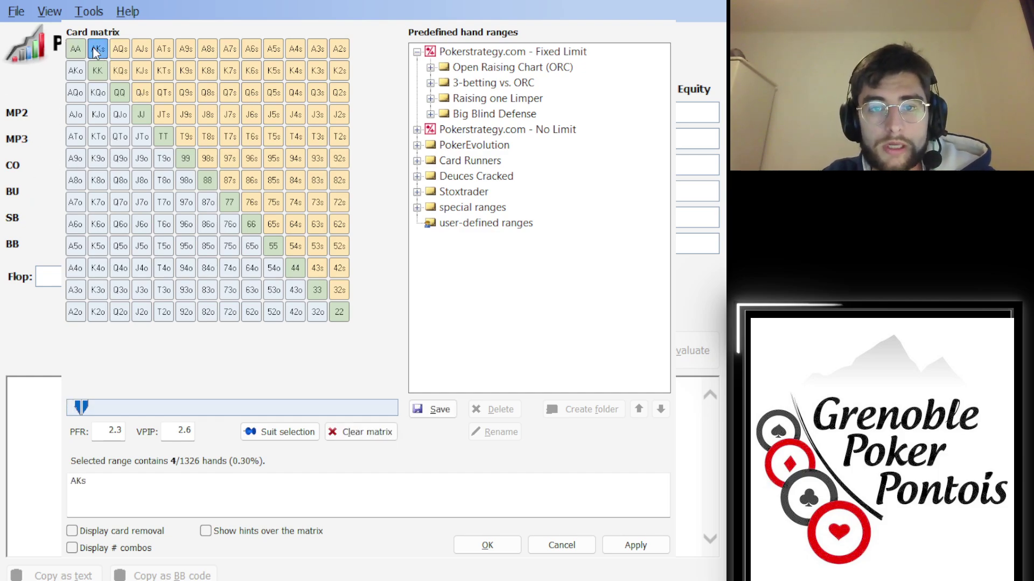
{"action": "left_click", "coordinate": [482, 545]}
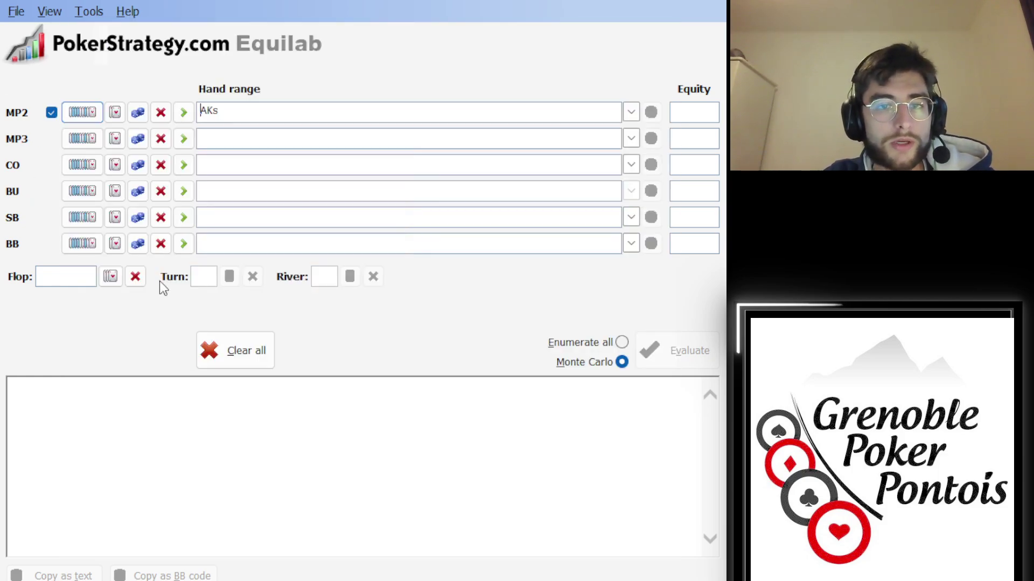
{"action": "left_click", "coordinate": [224, 114]}
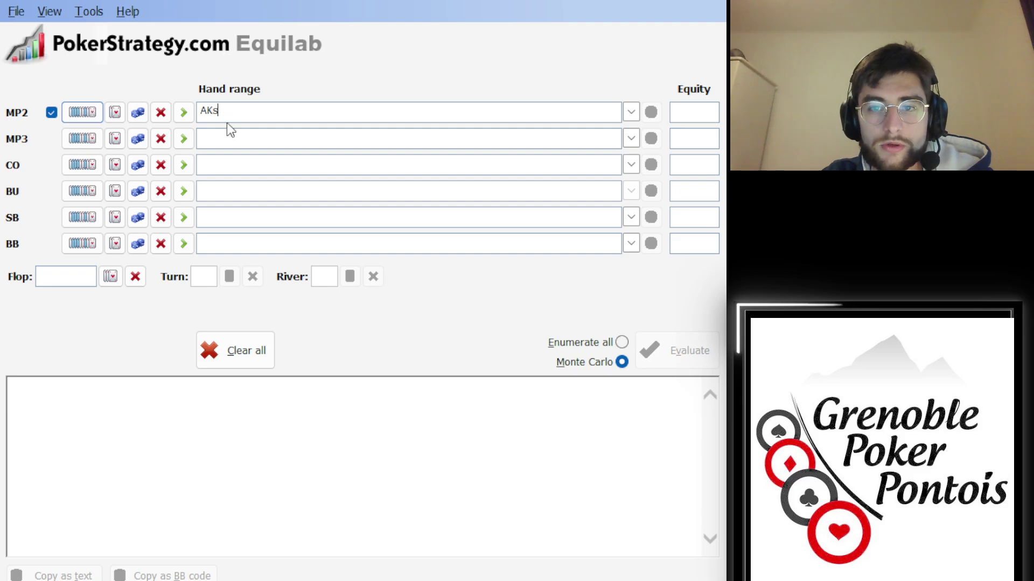
{"action": "left_click_drag", "start_coordinate": [213, 113], "coordinate": [222, 113]}
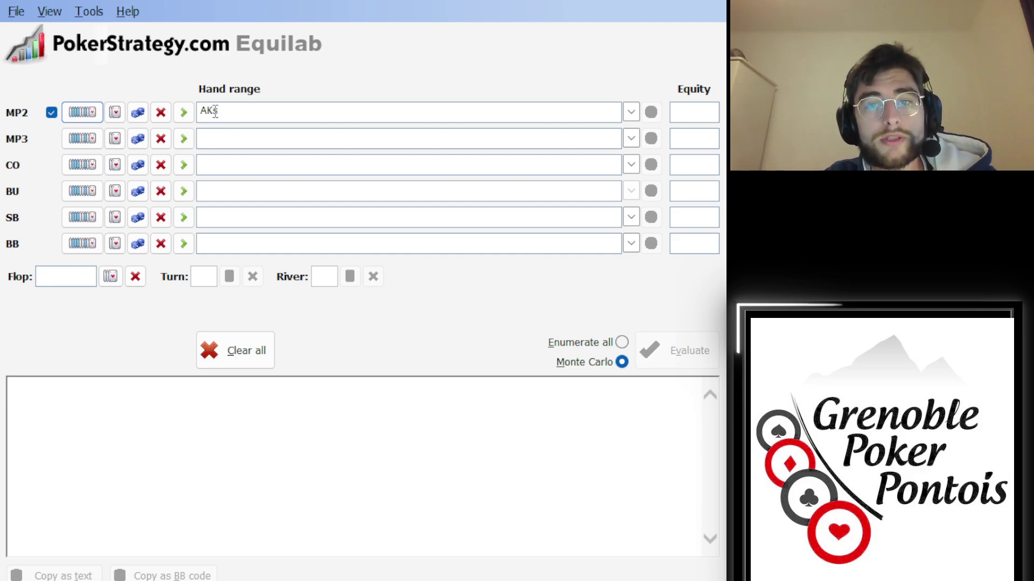
Replace MP2's range with the specific hand AdKd, the ace and king of diamonds
{"action": "left_click", "coordinate": [114, 112]}
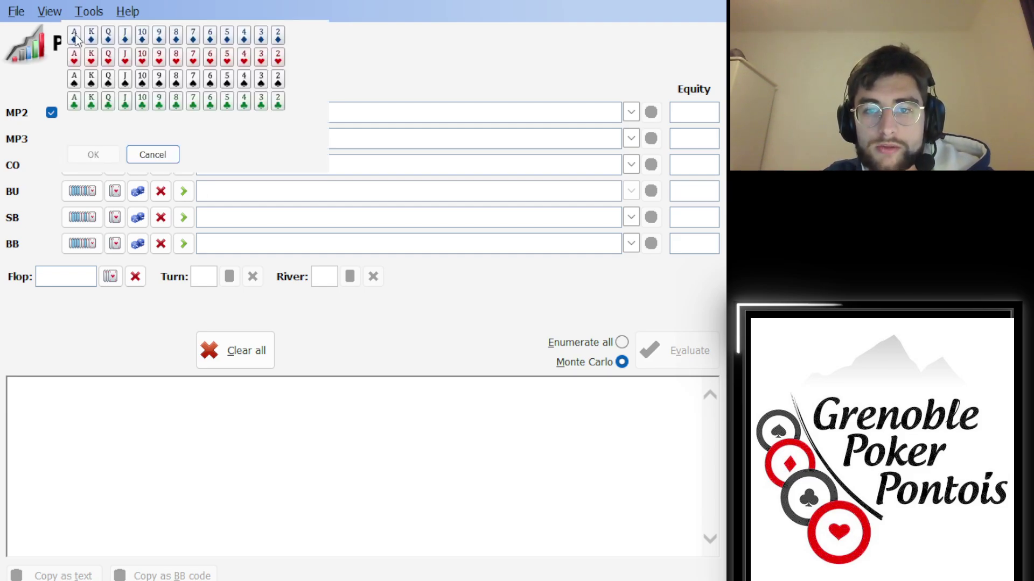
{"action": "left_click", "coordinate": [74, 35]}
{"action": "left_click", "coordinate": [91, 36]}
{"action": "left_click", "coordinate": [93, 154]}
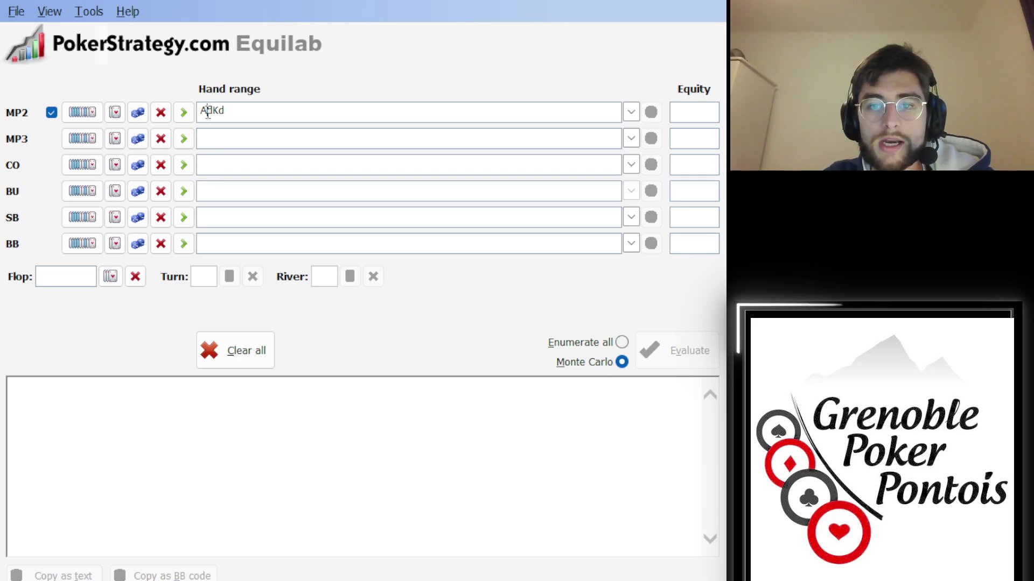
{"action": "left_click", "coordinate": [115, 138]}
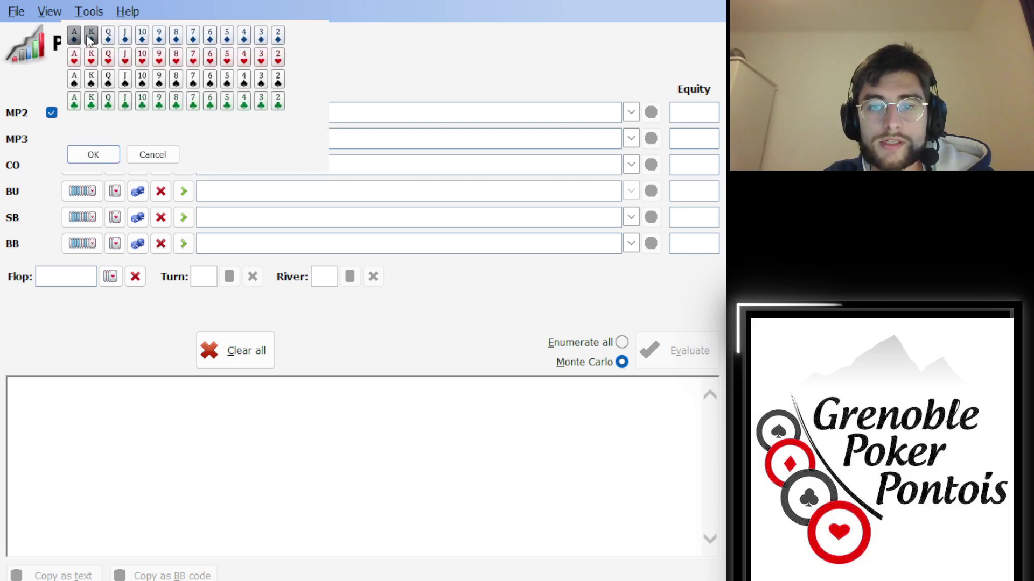
{"action": "left_click", "coordinate": [101, 156]}
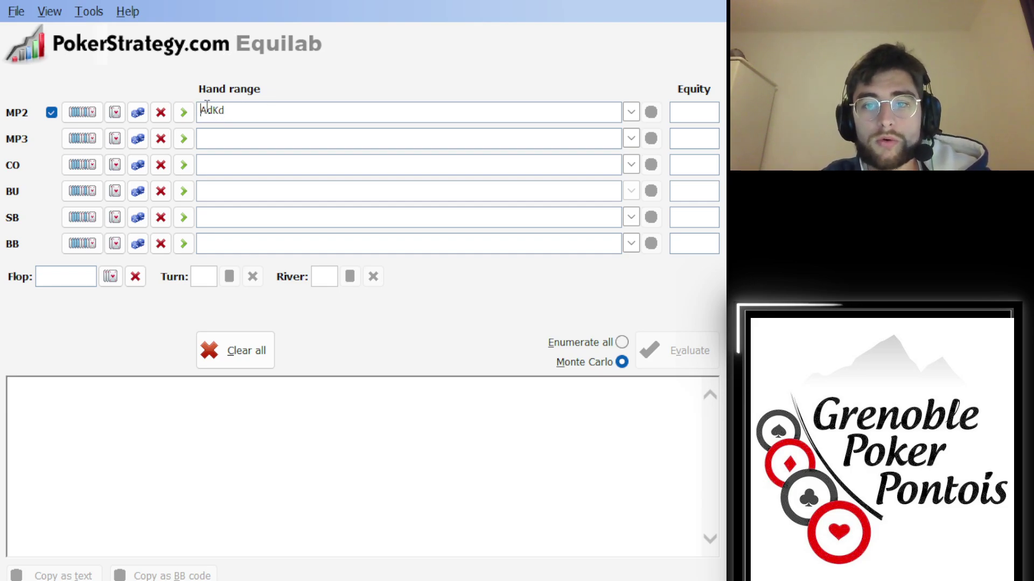
Try to edit the suits in MP2's hand text, and clear MP2's hand range
{"action": "left_click_drag", "start_coordinate": [208, 110], "coordinate": [210, 111]}
{"action": "left_click", "coordinate": [224, 110]}
{"action": "type", "text": "c"}
{"action": "left_click", "coordinate": [161, 112]}
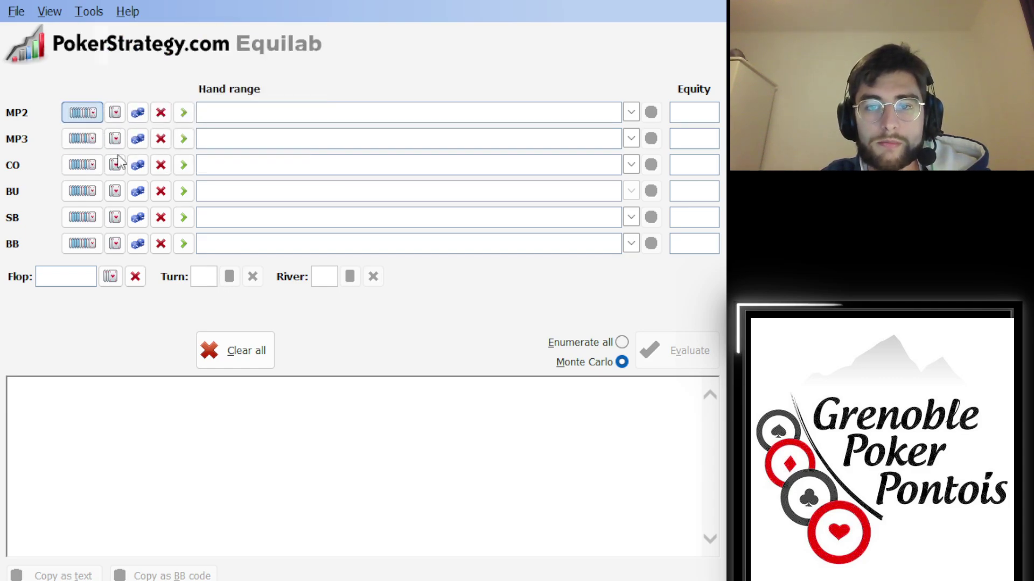
Set MP2's hand range to AKs and MP3's hand range to 99
{"action": "left_click", "coordinate": [82, 112]}
{"action": "left_click", "coordinate": [98, 49]}
{"action": "left_click", "coordinate": [487, 545]}
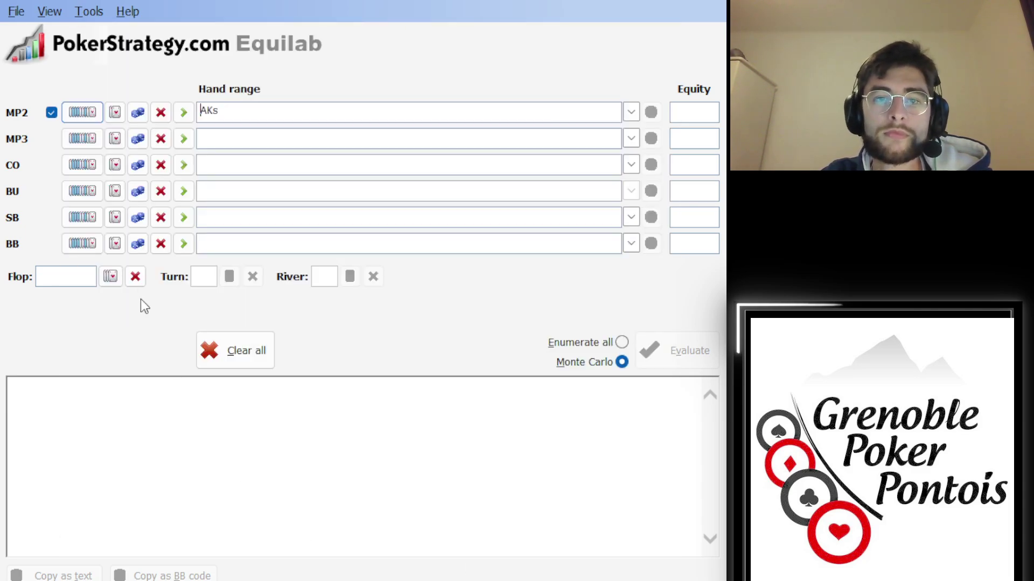
{"action": "left_click", "coordinate": [82, 138]}
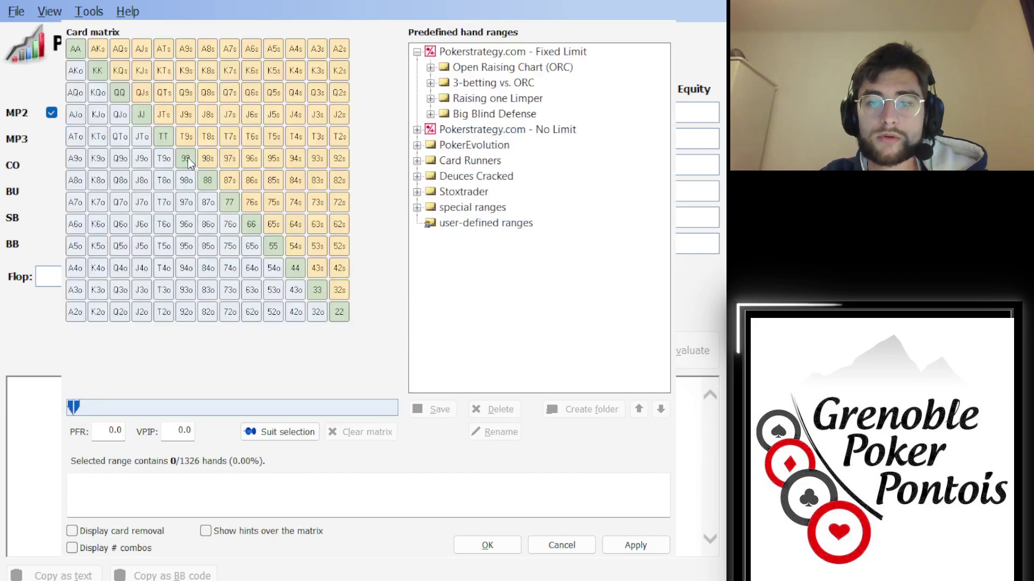
{"action": "left_click", "coordinate": [186, 158]}
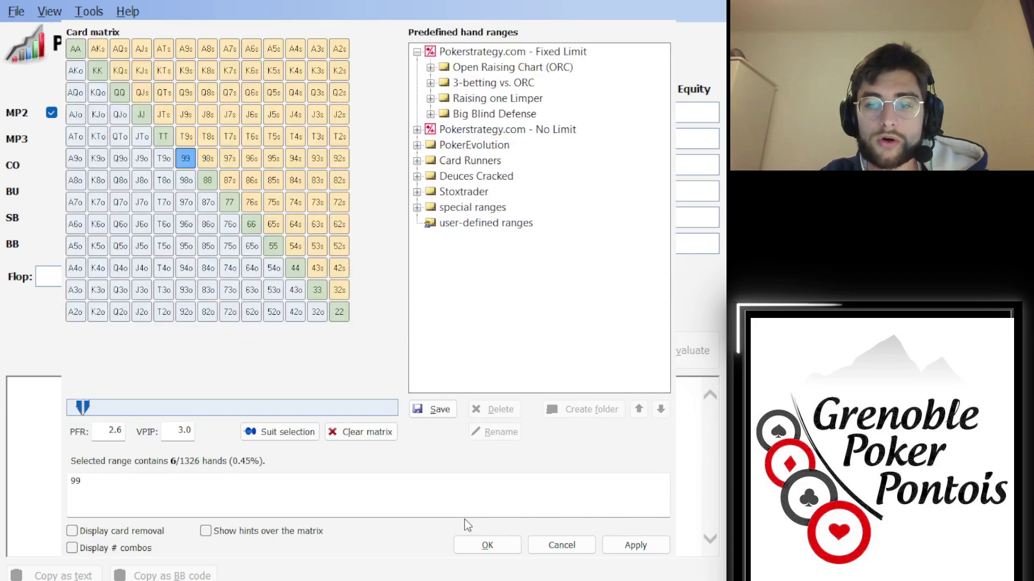
{"action": "left_click", "coordinate": [485, 546]}
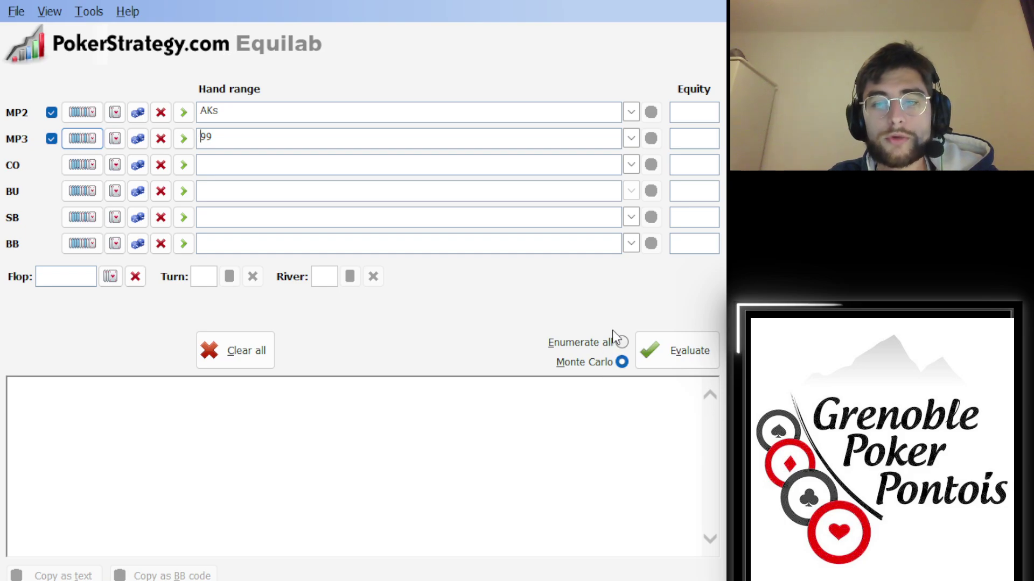
Compare the two calculation methods, choose Enumerate all, and evaluate the equity of MP2 against MP3
{"action": "left_click", "coordinate": [625, 342]}
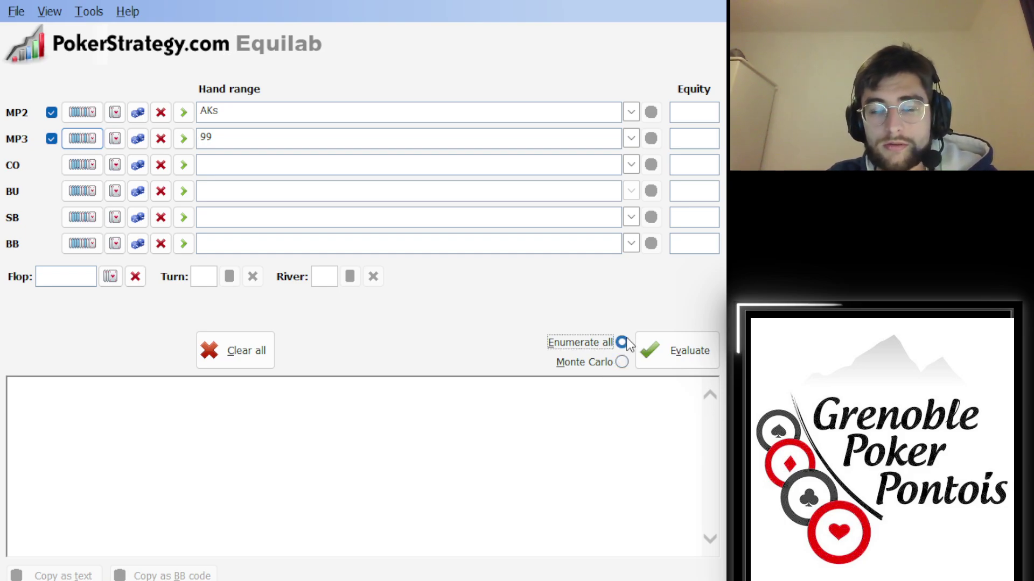
{"action": "left_click", "coordinate": [614, 364]}
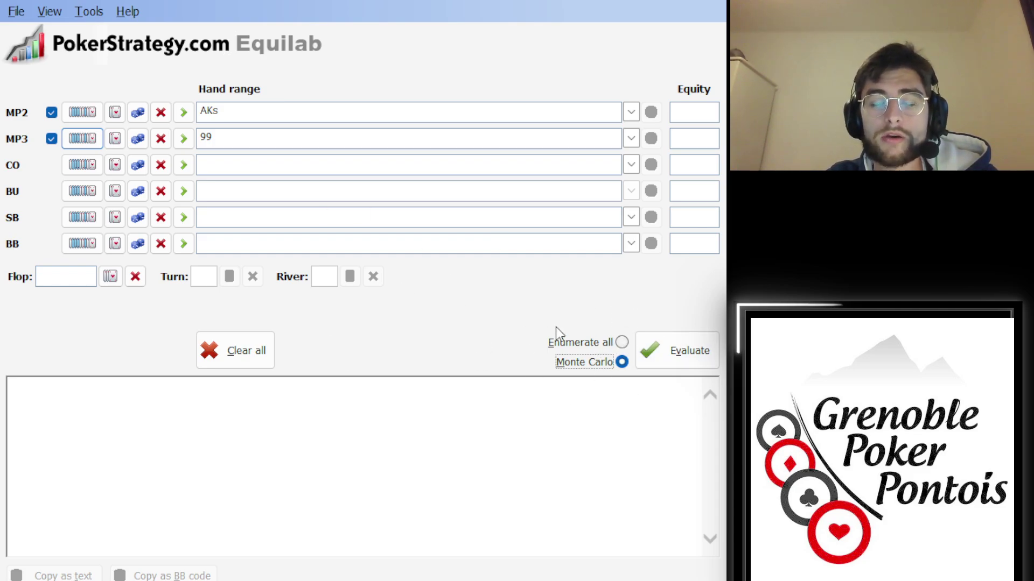
{"action": "left_click", "coordinate": [587, 343]}
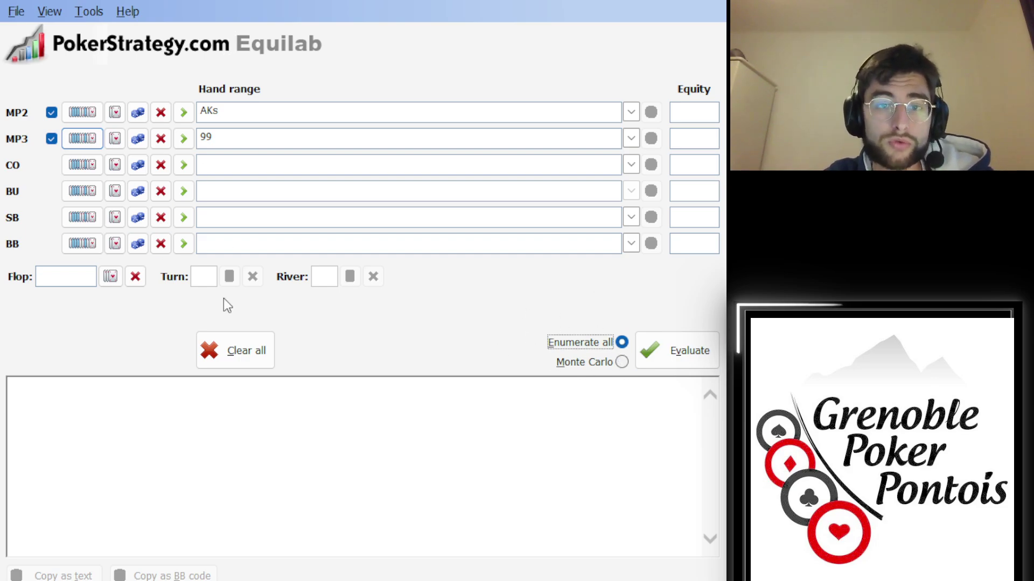
{"action": "left_click", "coordinate": [595, 360]}
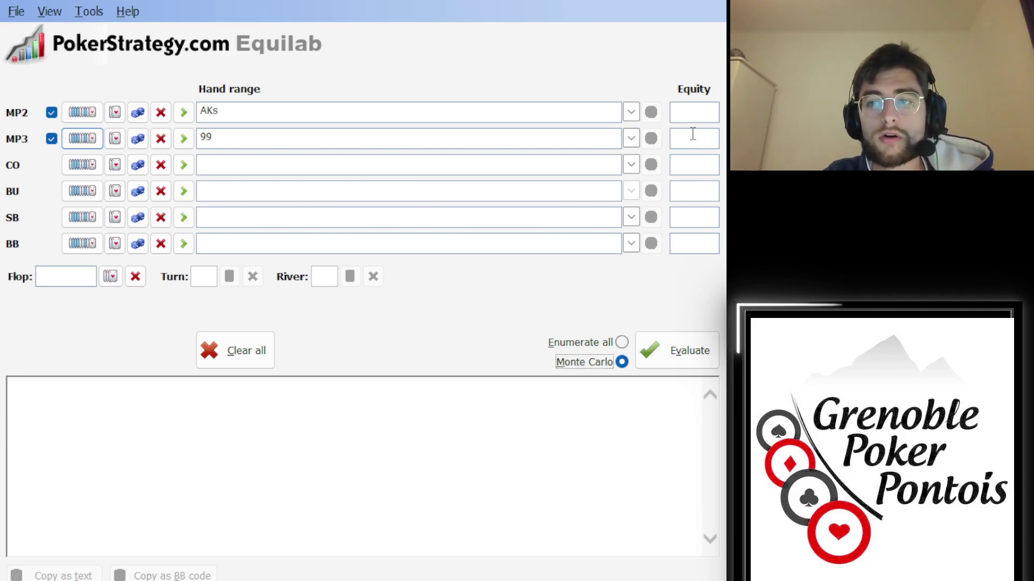
{"action": "left_click", "coordinate": [610, 343]}
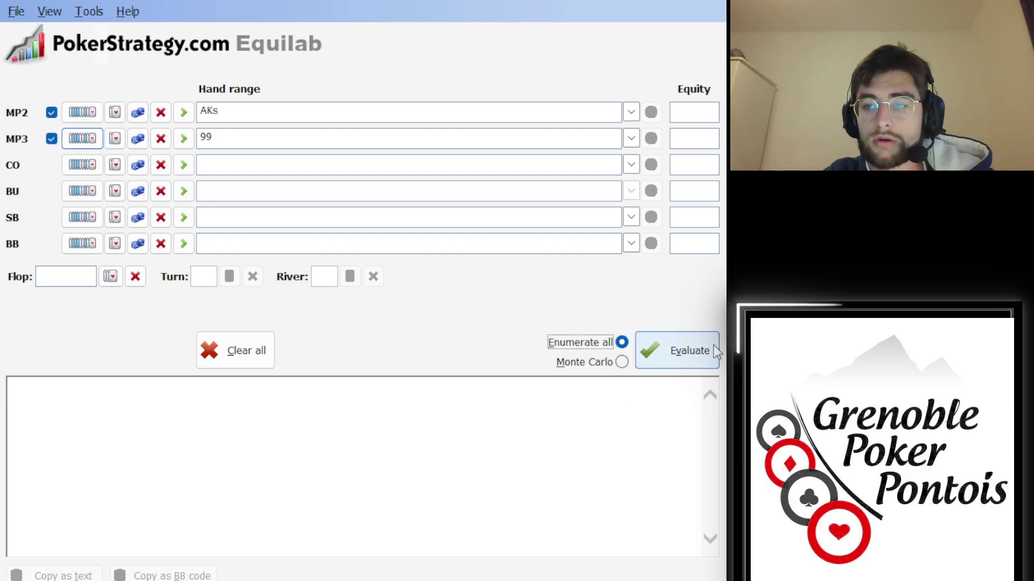
{"action": "left_click", "coordinate": [678, 351]}
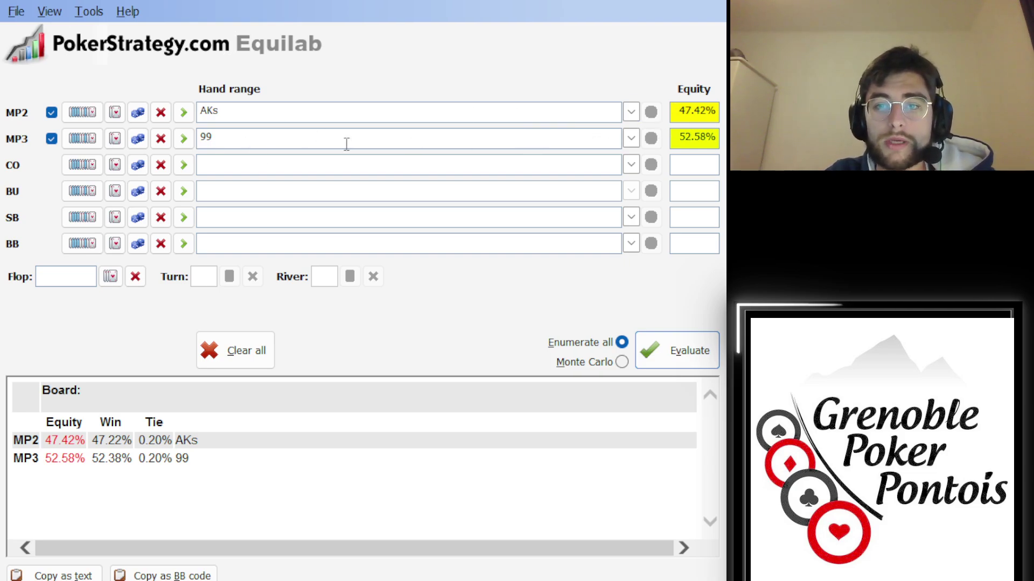
Examine the calculated equities of MP2 and MP3 alongside their hand ranges
{"action": "left_click_drag", "start_coordinate": [682, 111], "coordinate": [703, 139]}
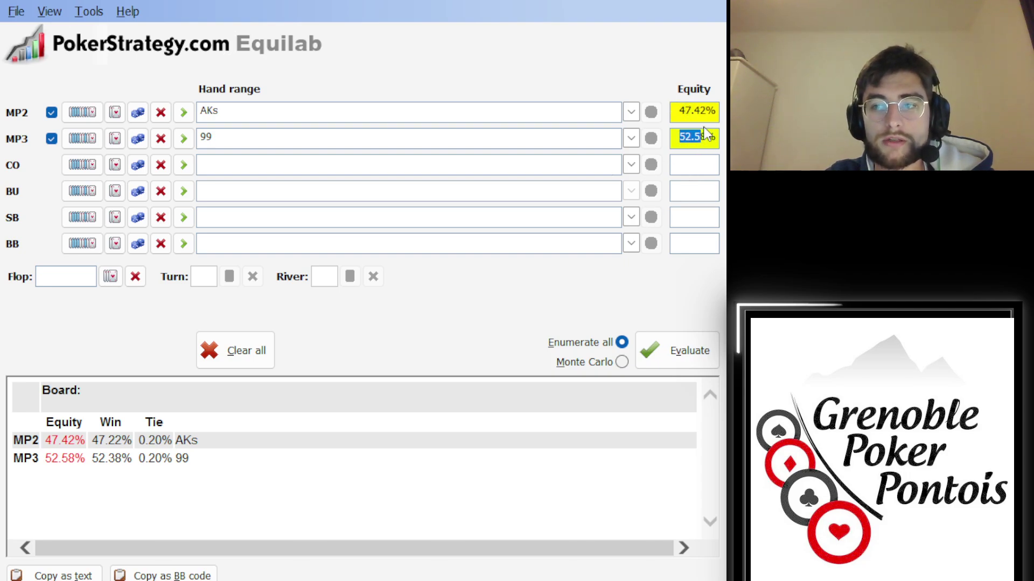
{"action": "left_click", "coordinate": [700, 165]}
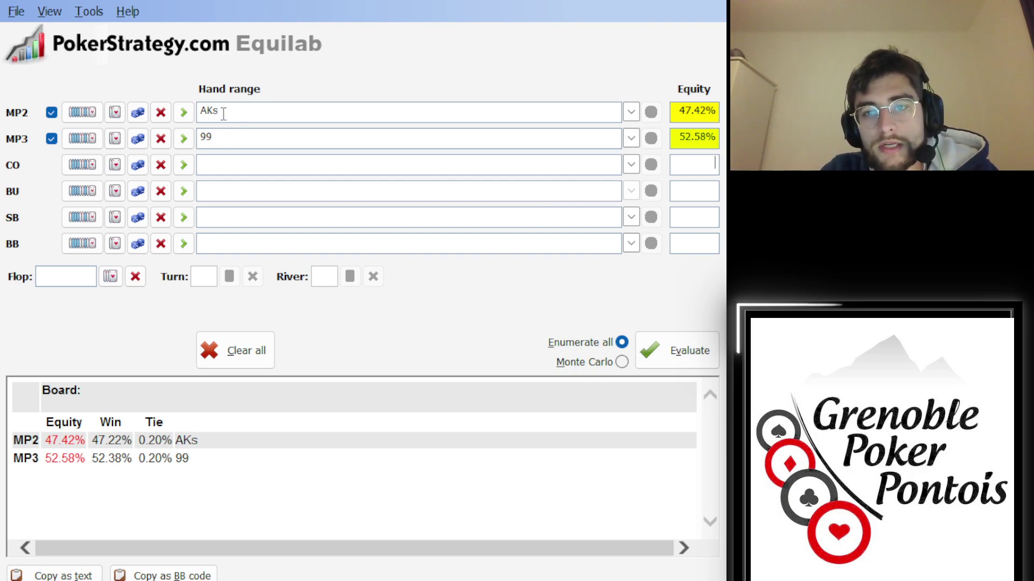
{"action": "left_click", "coordinate": [219, 136]}
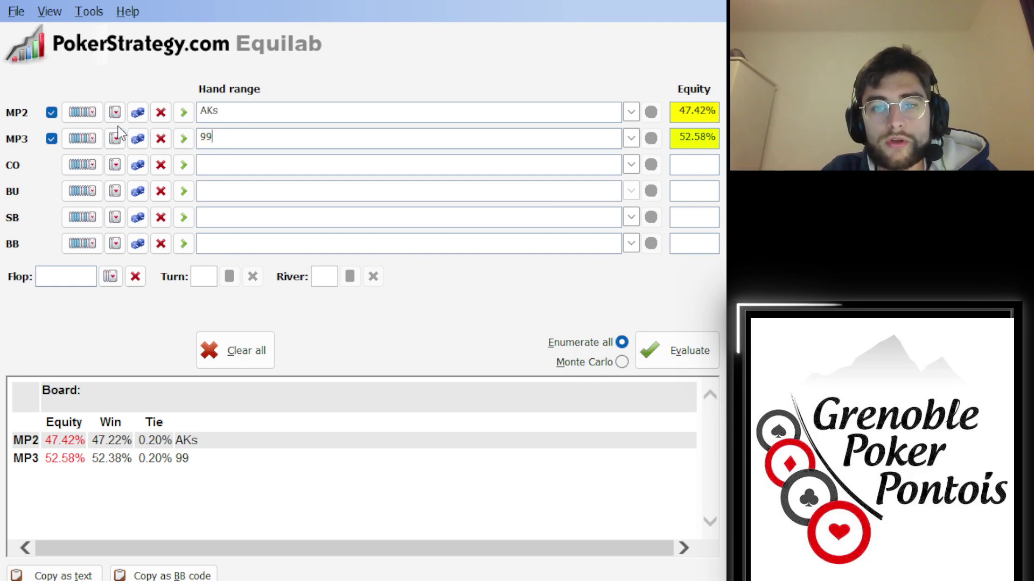
Replace AKs in MP2's range selection with 99+, A2s+, K8s+, Q8s+, J8s+, T8s+, 98s, A2o+, K9o+, Q9o+, J9o+ and T9o
{"action": "left_click", "coordinate": [96, 115]}
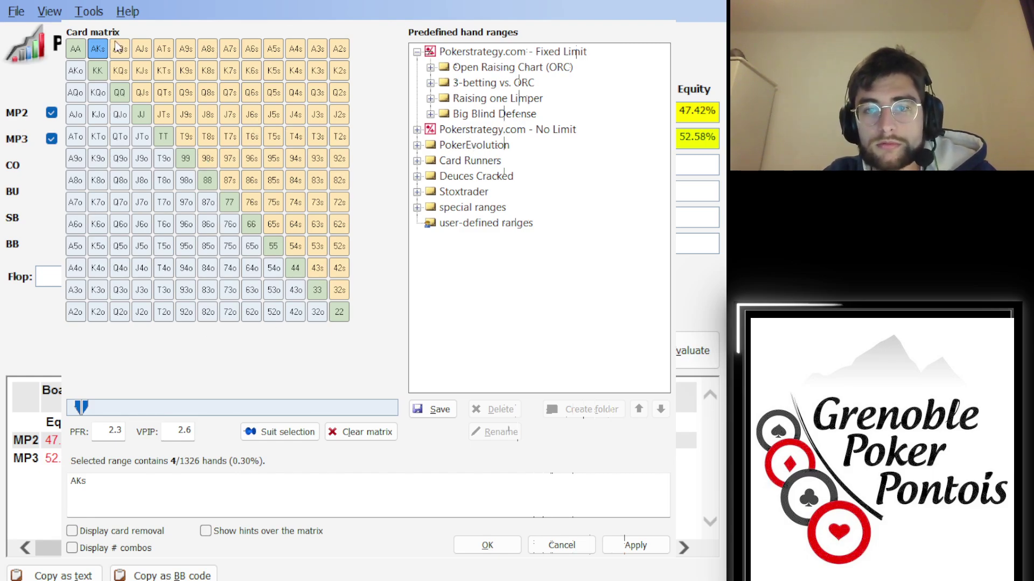
{"action": "left_click", "coordinate": [100, 49]}
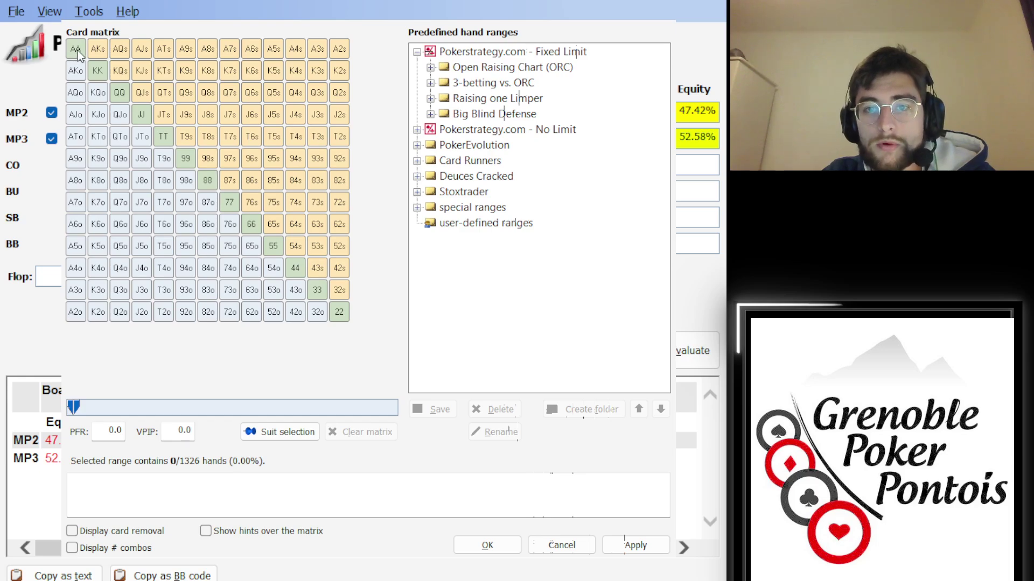
{"action": "mouse_move", "coordinate": [76, 48]}
{"action": "left_mouse_down"}
{"action": "mouse_move", "coordinate": [211, 55]}
{"action": "mouse_move", "coordinate": [207, 159]}
{"action": "mouse_move", "coordinate": [180, 76]}
{"action": "mouse_move", "coordinate": [91, 81]}
{"action": "mouse_move", "coordinate": [121, 92]}
{"action": "mouse_move", "coordinate": [158, 161]}
{"action": "mouse_move", "coordinate": [78, 161]}
{"action": "mouse_move", "coordinate": [75, 315]}
{"action": "left_mouse_up"}
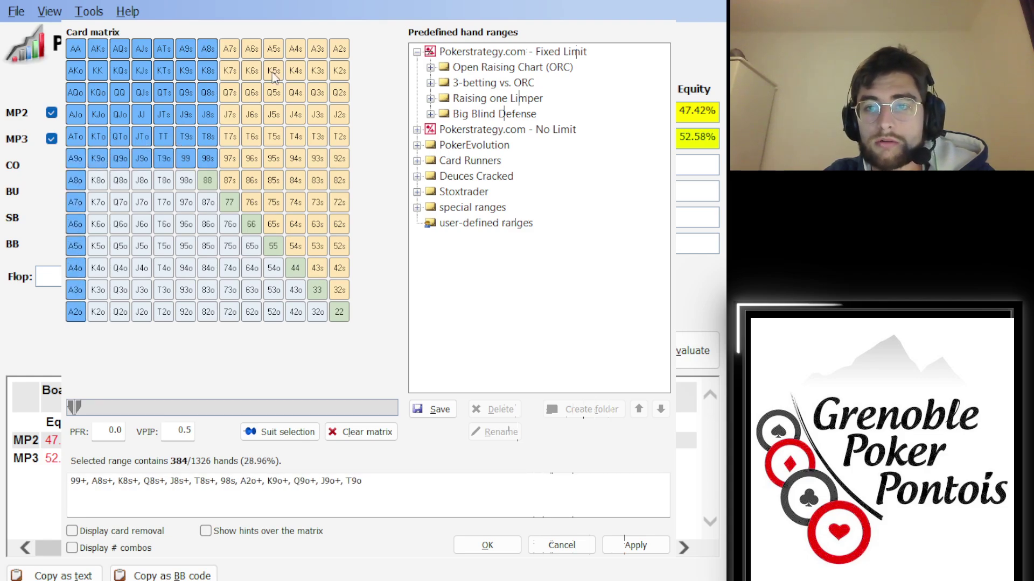
{"action": "left_click_drag", "start_coordinate": [236, 54], "coordinate": [339, 50]}
Add the pocket pairs 22 to 88, T2s to T7s and 82s to 87s to MP2's range and accept it
{"action": "mouse_move", "coordinate": [208, 180]}
{"action": "left_mouse_down"}
{"action": "mouse_move", "coordinate": [273, 224]}
{"action": "mouse_move", "coordinate": [210, 183]}
{"action": "mouse_move", "coordinate": [230, 204]}
{"action": "left_mouse_up"}
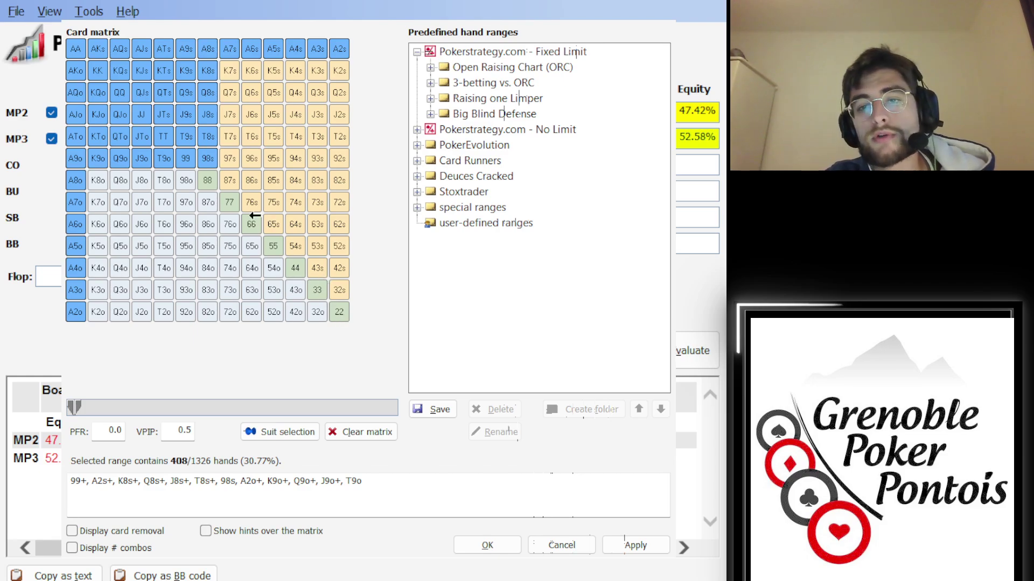
{"action": "left_click", "coordinate": [342, 317]}
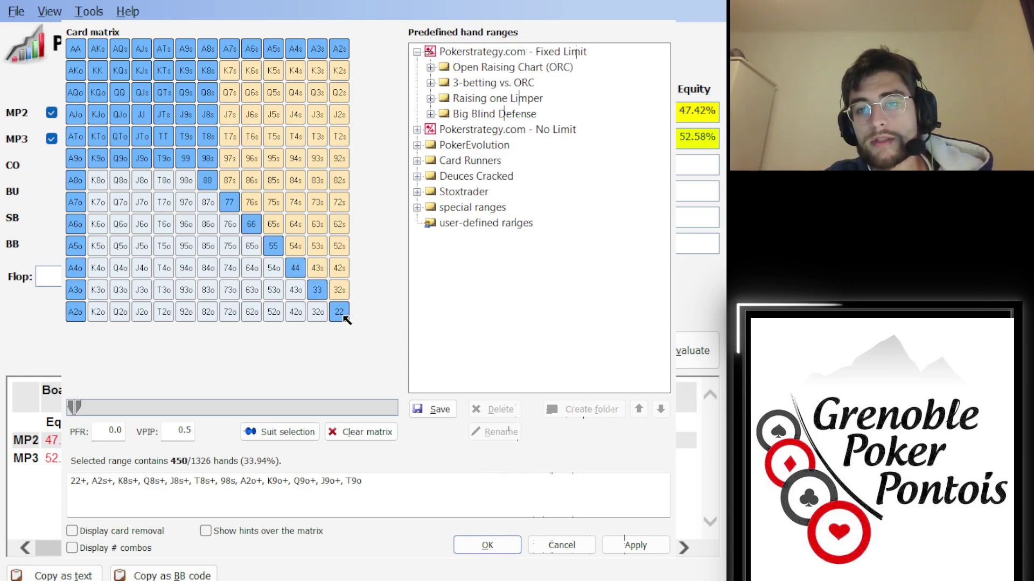
{"action": "left_click", "coordinate": [343, 180]}
{"action": "left_click", "coordinate": [339, 137]}
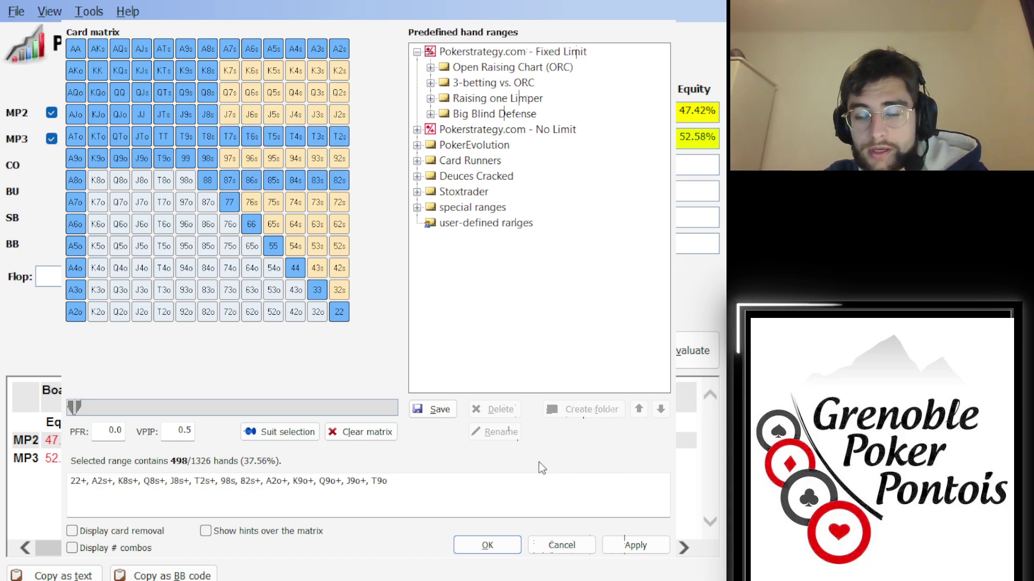
{"action": "left_click", "coordinate": [487, 545]}
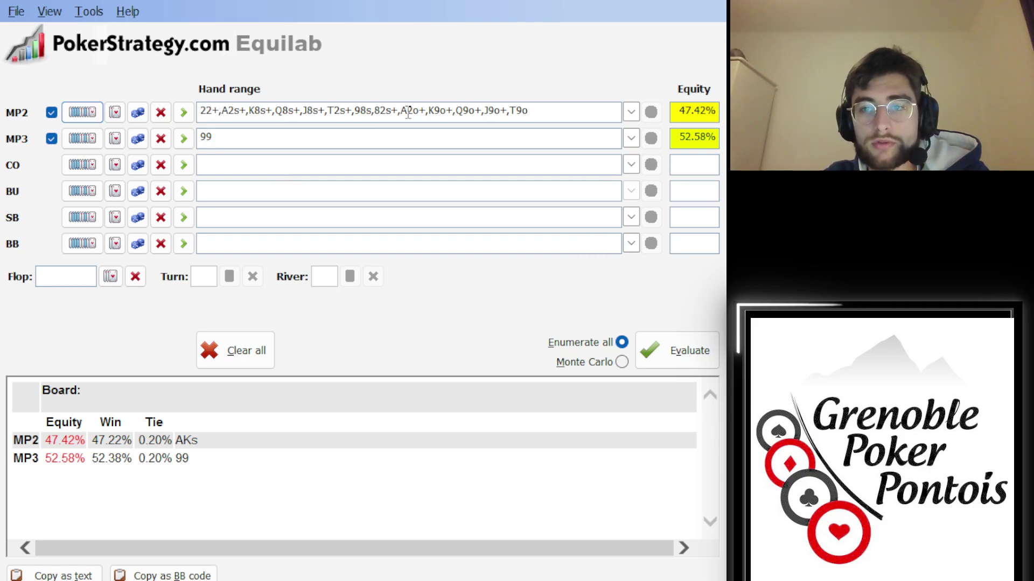
Review MP2's expanded hand range, evaluate it against MP3's 99, and compare the two equities
{"action": "left_click_drag", "start_coordinate": [560, 107], "coordinate": [159, 95]}
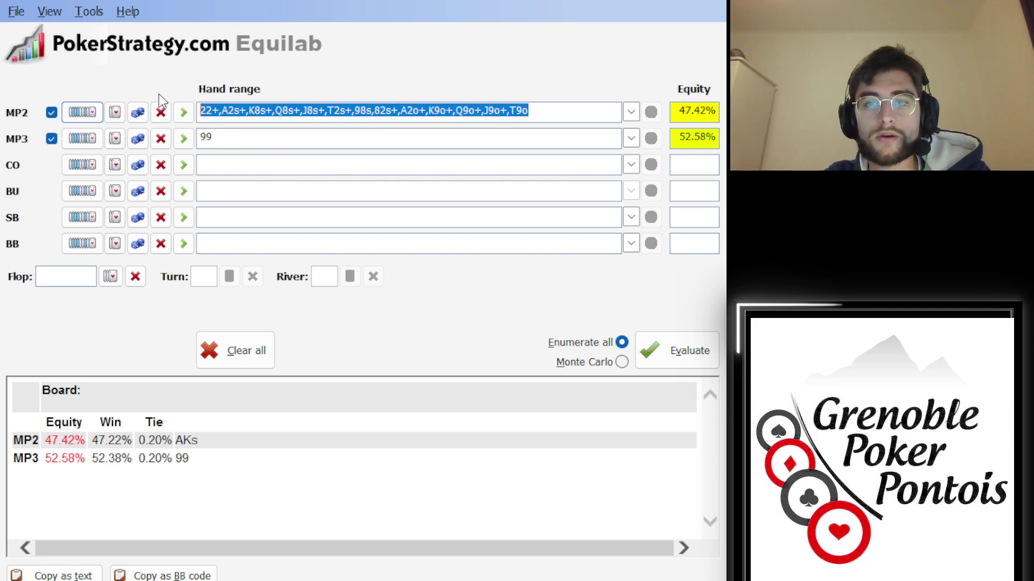
{"action": "left_click", "coordinate": [262, 112]}
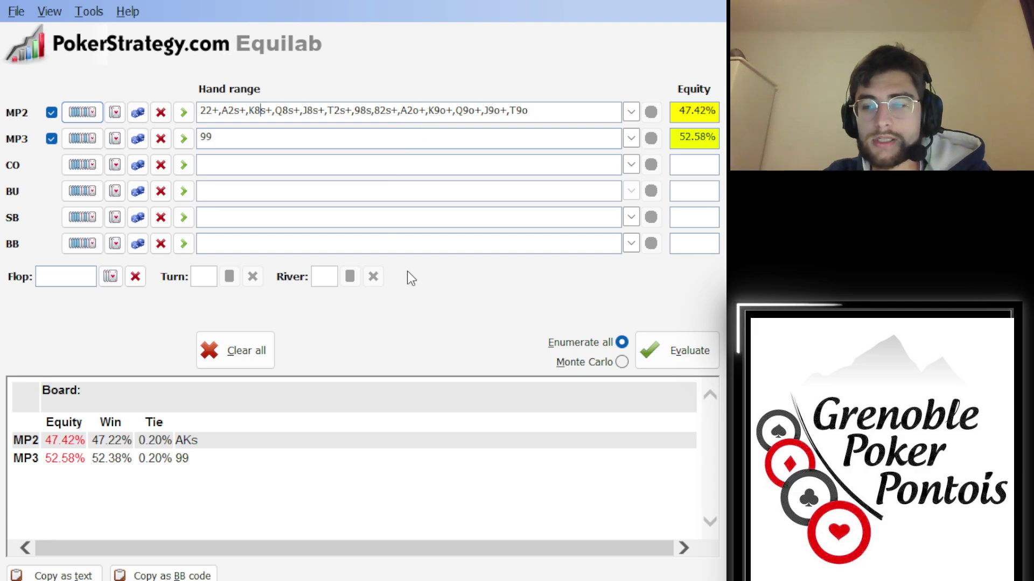
{"action": "left_click", "coordinate": [656, 352]}
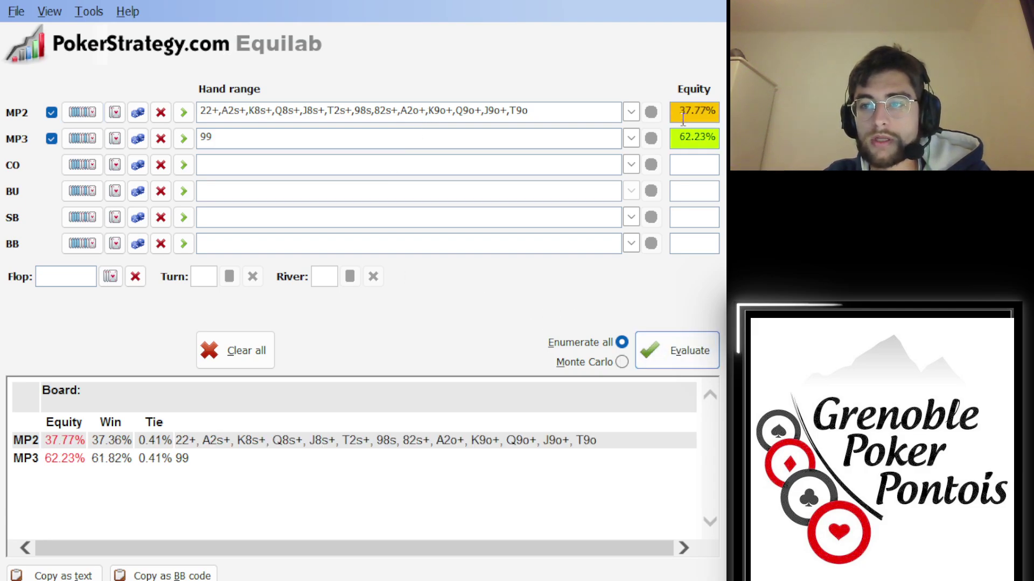
{"action": "left_click_drag", "start_coordinate": [681, 110], "coordinate": [706, 137]}
{"action": "left_click", "coordinate": [707, 110]}
{"action": "left_click", "coordinate": [706, 137]}
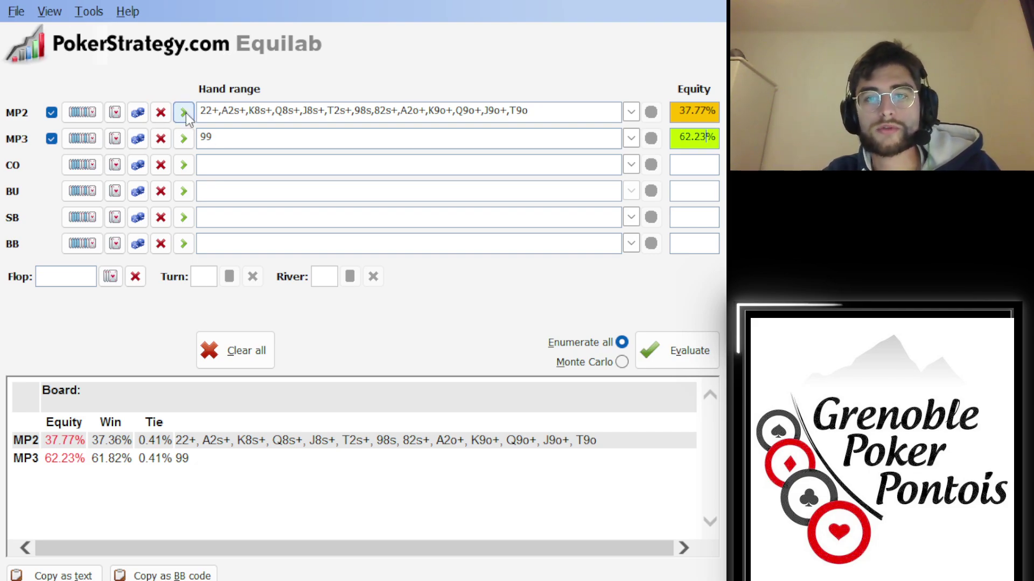
Set MP3's range to 99+, A2s+, K6s+, Q5s+, A6o+ and K6o+, and evaluate it against MP2's range
{"action": "left_click", "coordinate": [81, 138]}
{"action": "left_click_drag", "start_coordinate": [76, 48], "coordinate": [339, 48]}
{"action": "left_click_drag", "start_coordinate": [75, 70], "coordinate": [251, 71]}
{"action": "mouse_move", "coordinate": [75, 93]}
{"action": "left_mouse_down"}
{"action": "mouse_move", "coordinate": [75, 224]}
{"action": "mouse_move", "coordinate": [101, 199]}
{"action": "left_mouse_up"}
{"action": "left_click_drag", "start_coordinate": [119, 92], "coordinate": [274, 92]}
{"action": "left_click_drag", "start_coordinate": [141, 115], "coordinate": [169, 139]}
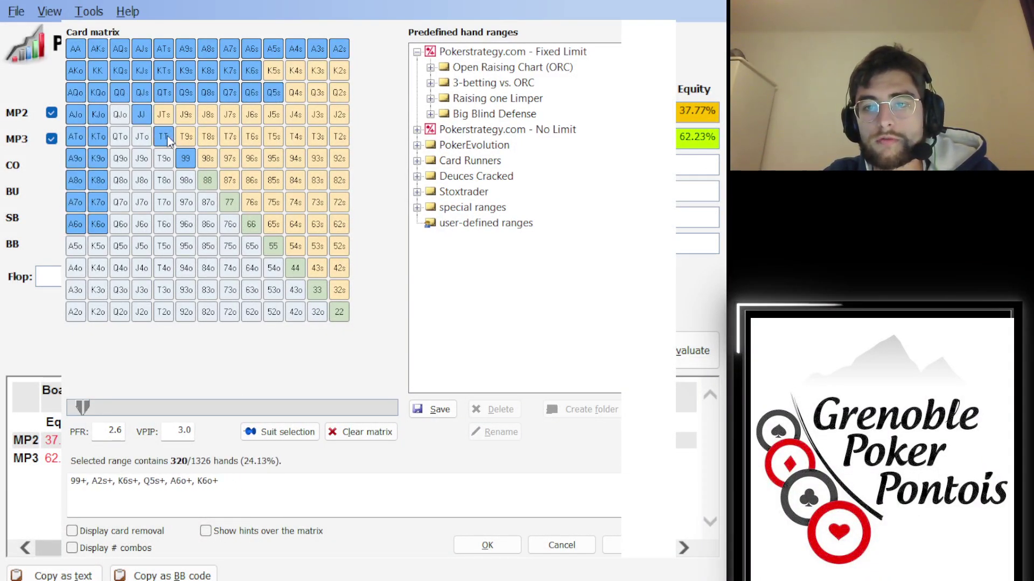
{"action": "left_click", "coordinate": [488, 545]}
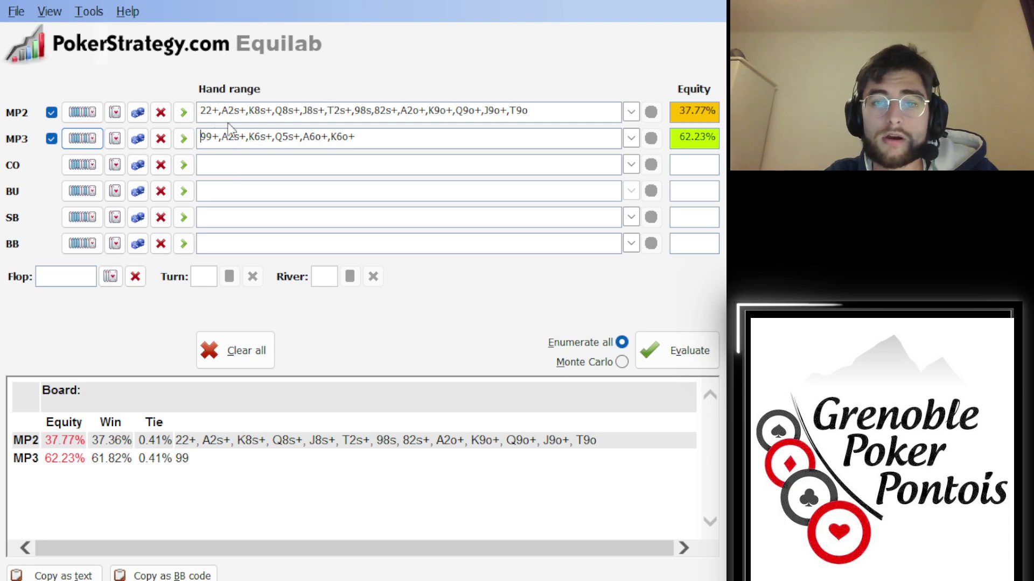
{"action": "left_click", "coordinate": [647, 351]}
{"action": "left_click", "coordinate": [683, 141]}
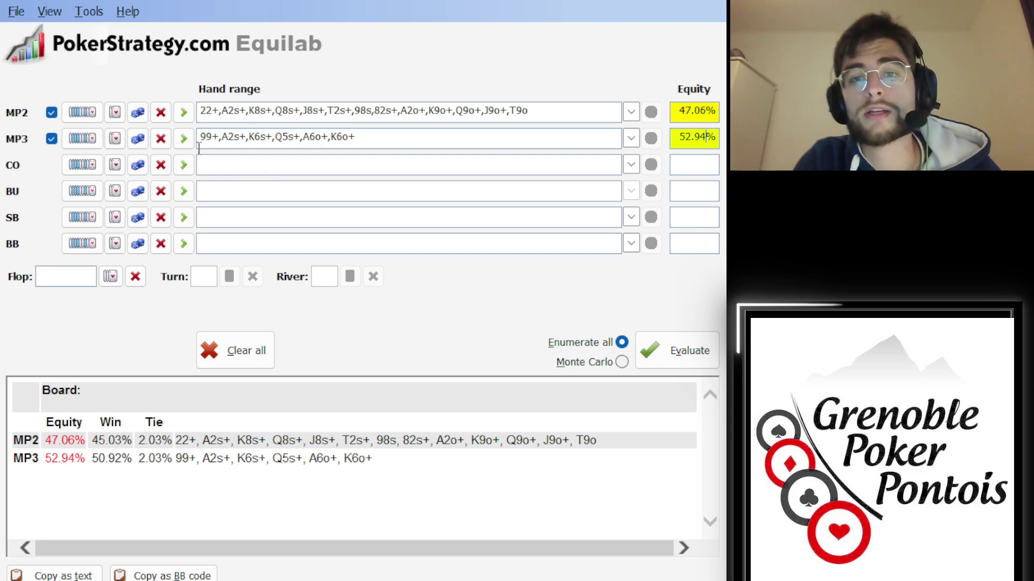
Clear the MP2 and MP3 ranges, and assign AKs to MP2 and 99 to MP3
{"action": "left_click", "coordinate": [160, 112]}
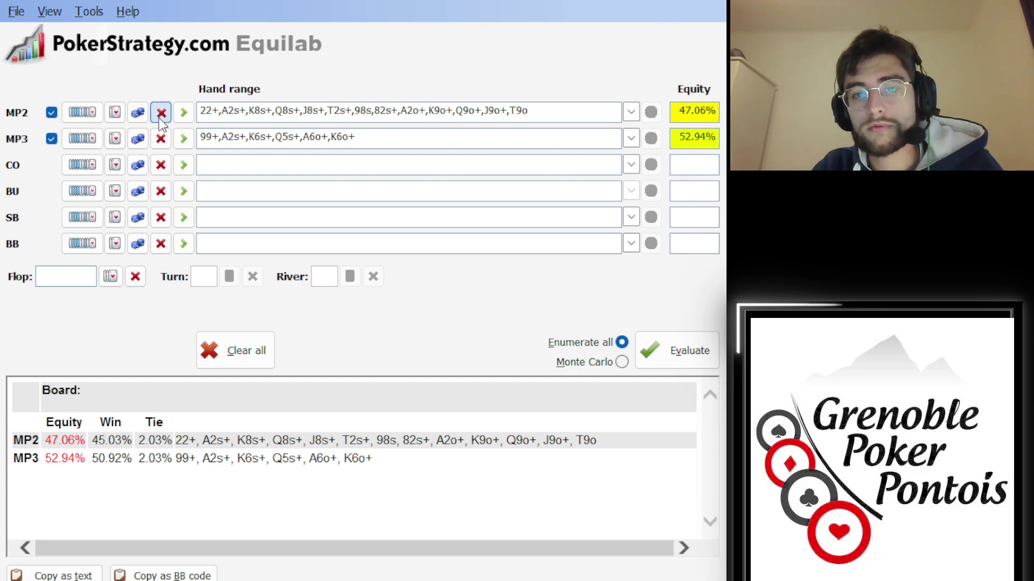
{"action": "left_click", "coordinate": [160, 139]}
{"action": "left_click", "coordinate": [82, 112]}
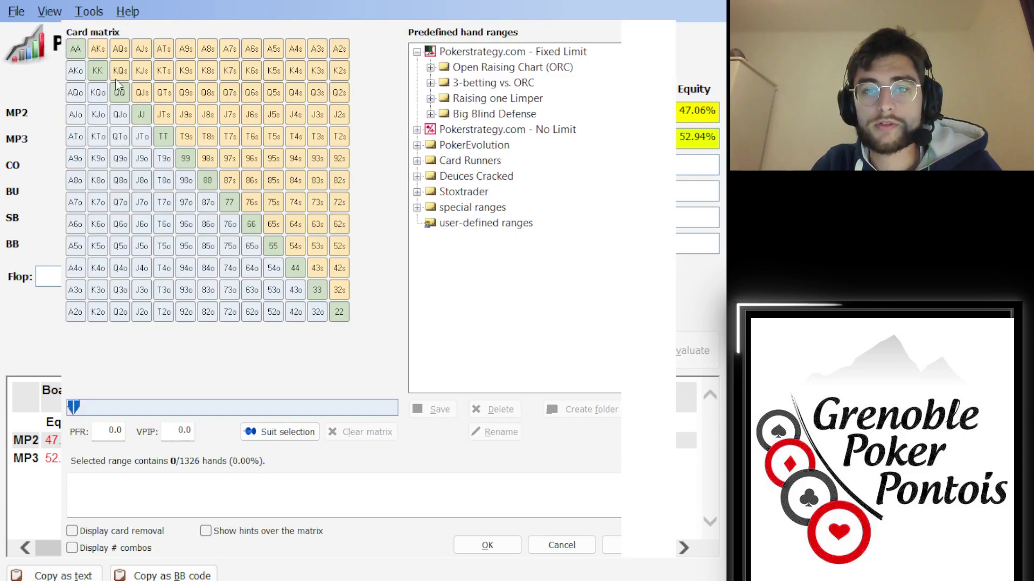
{"action": "left_click", "coordinate": [99, 52]}
{"action": "left_click", "coordinate": [473, 545]}
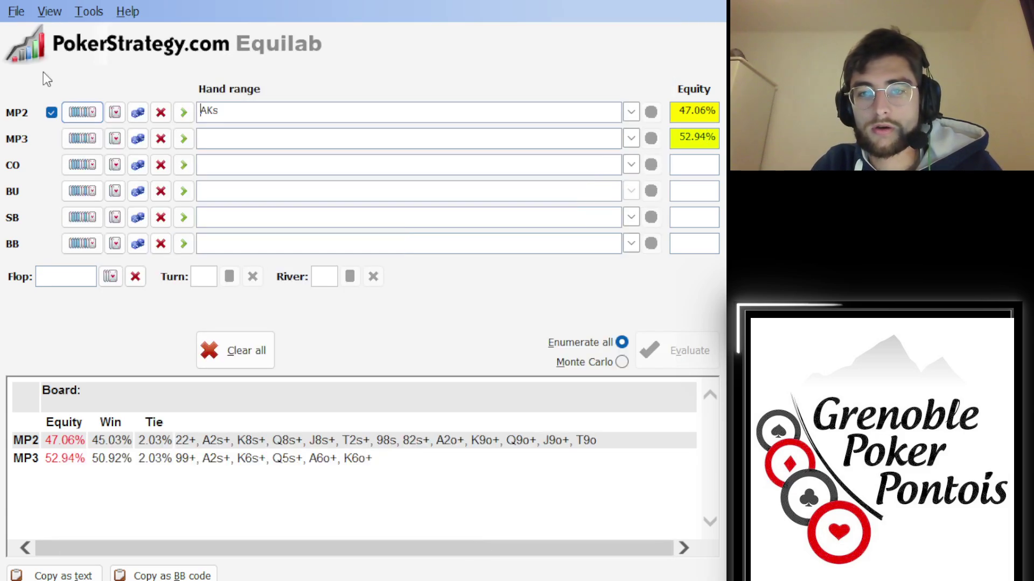
{"action": "left_click", "coordinate": [82, 139]}
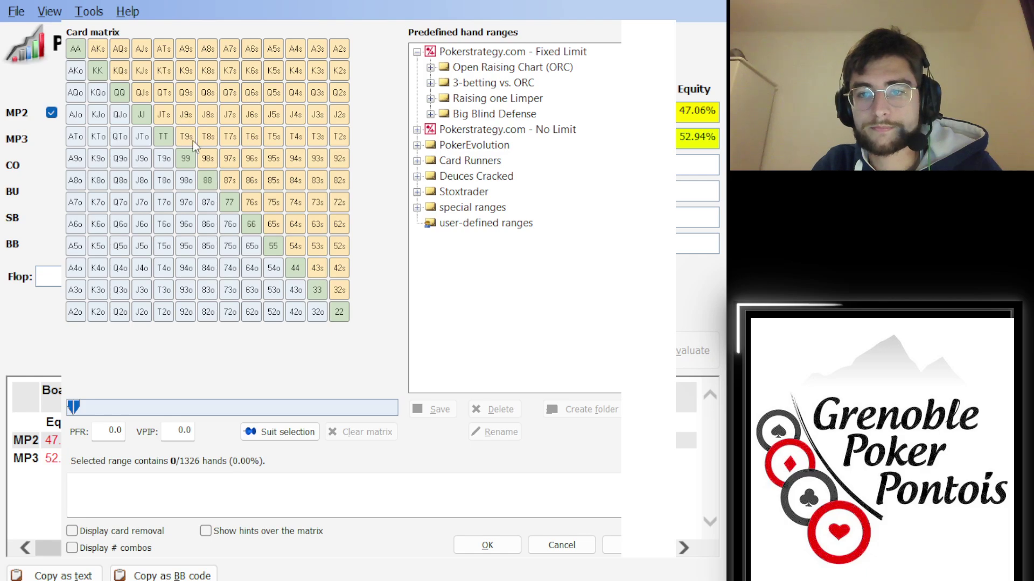
{"action": "left_click", "coordinate": [185, 158]}
{"action": "left_click", "coordinate": [487, 545]}
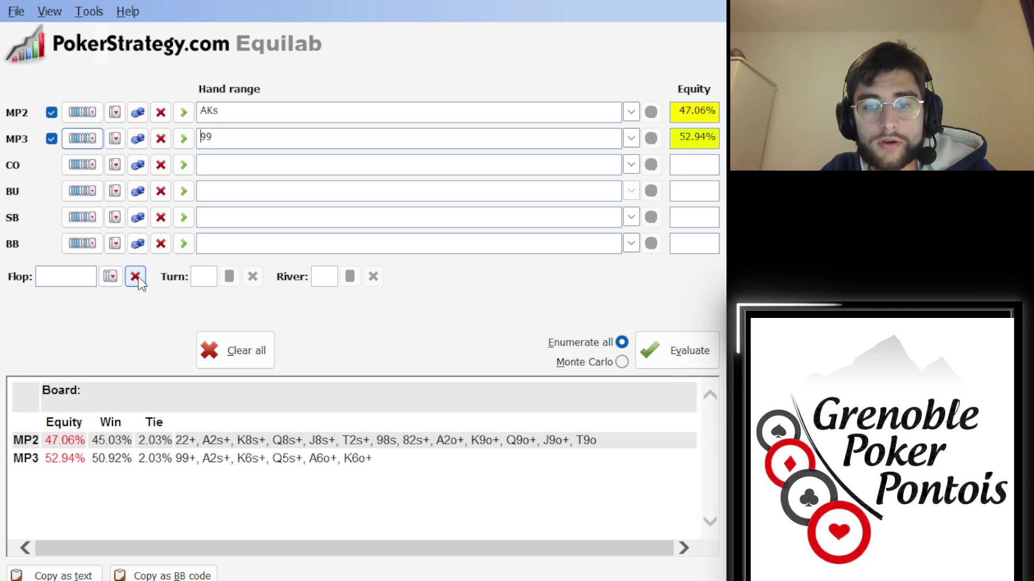
Set the flop to the ace of spades, king of clubs and two of spades
{"action": "left_click", "coordinate": [110, 278]}
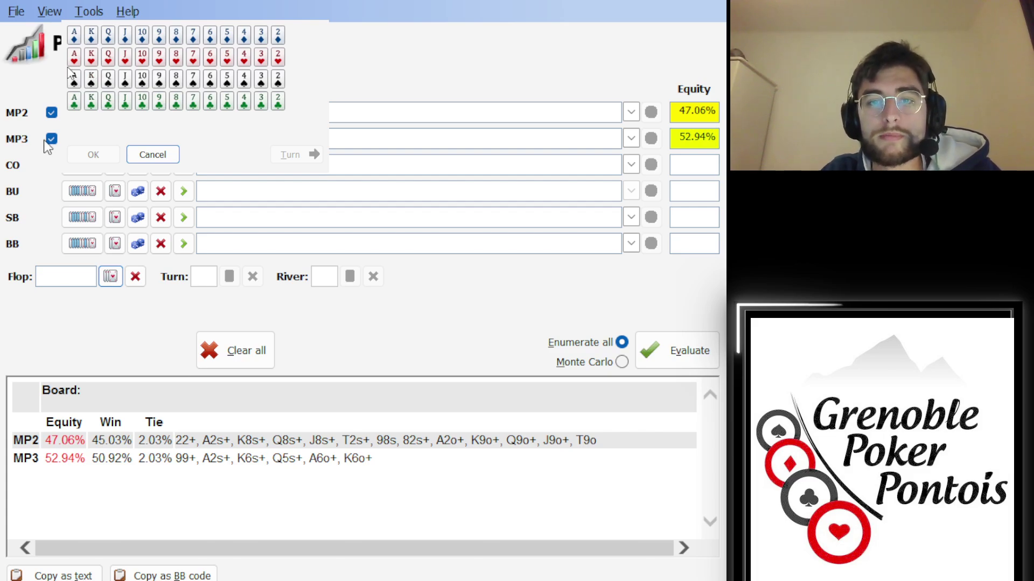
{"action": "left_click", "coordinate": [73, 79]}
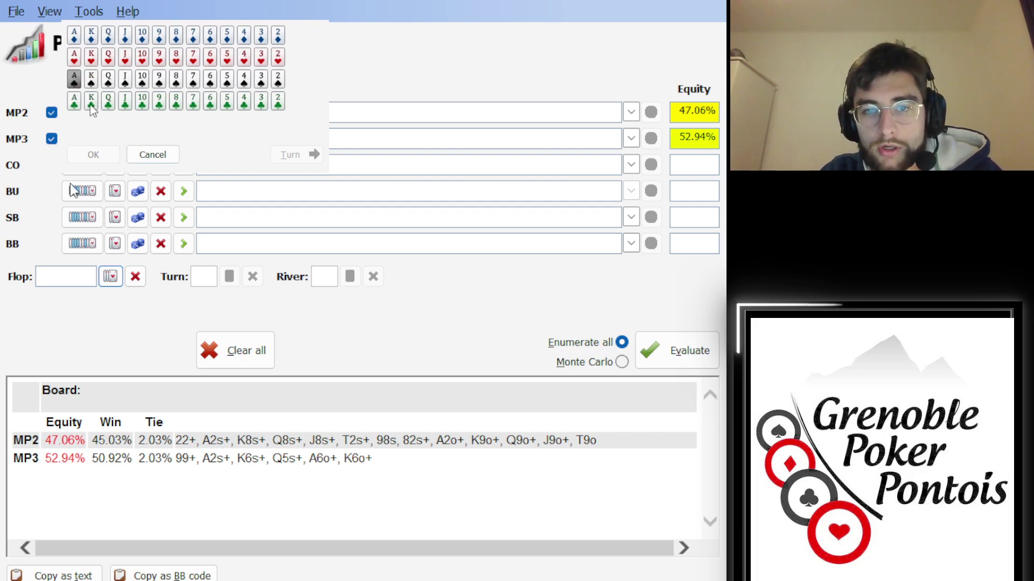
{"action": "left_click", "coordinate": [90, 102]}
{"action": "left_click", "coordinate": [278, 80]}
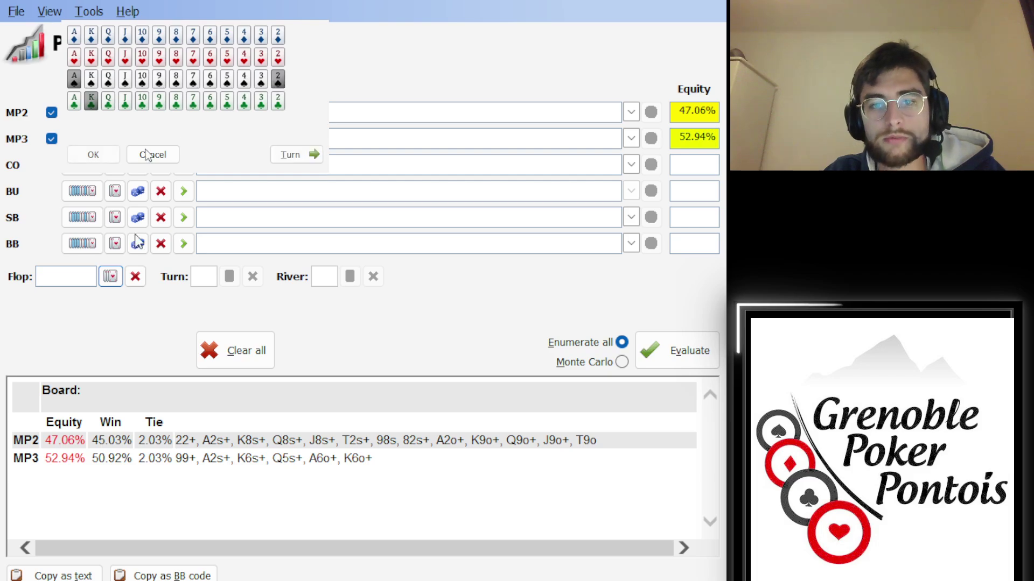
{"action": "left_click", "coordinate": [93, 154]}
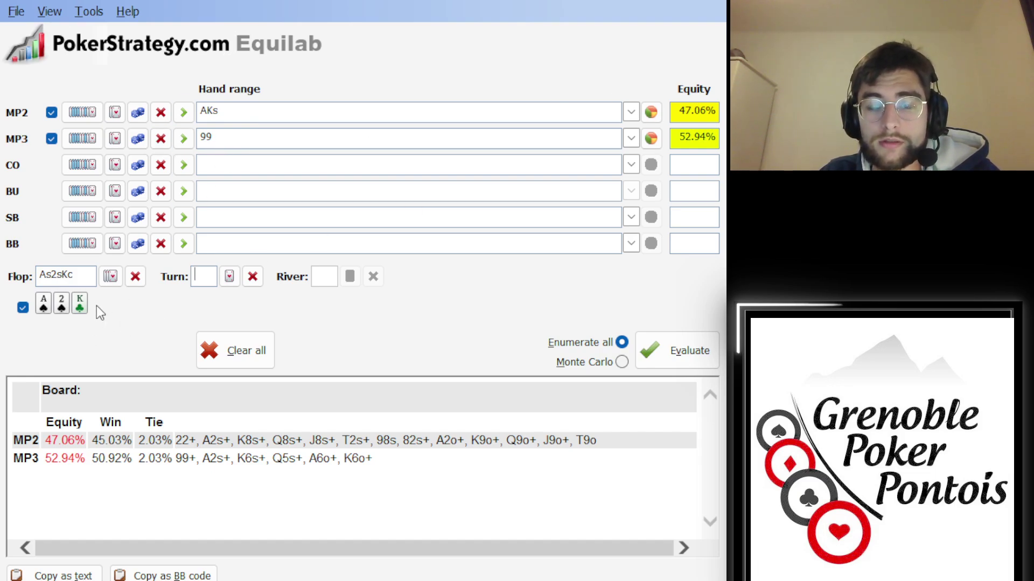
Review both players' hands against the flop and evaluate the equity of AKs against 99
{"action": "left_click", "coordinate": [213, 139]}
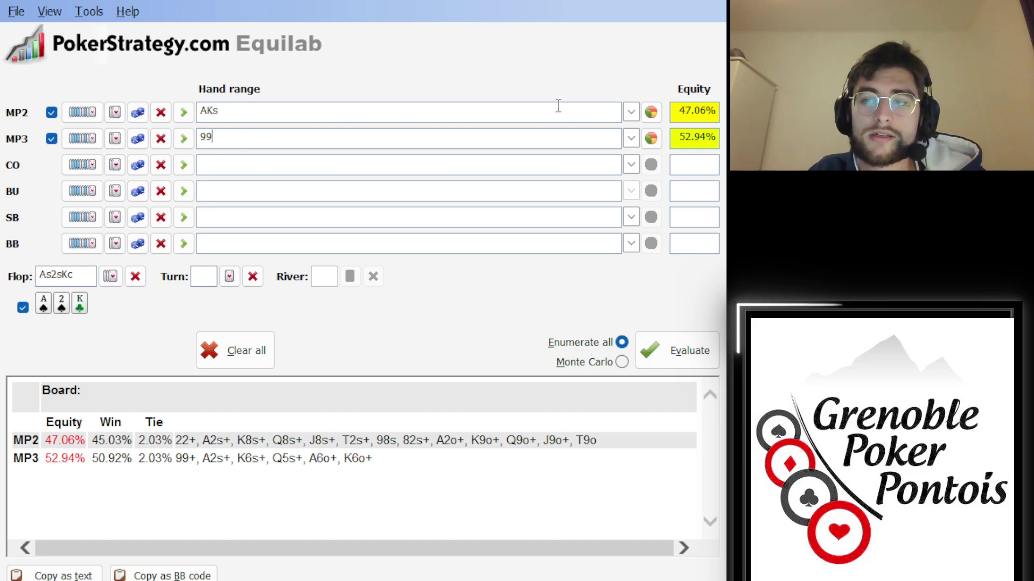
{"action": "double_click", "coordinate": [210, 138]}
{"action": "left_click", "coordinate": [209, 139]}
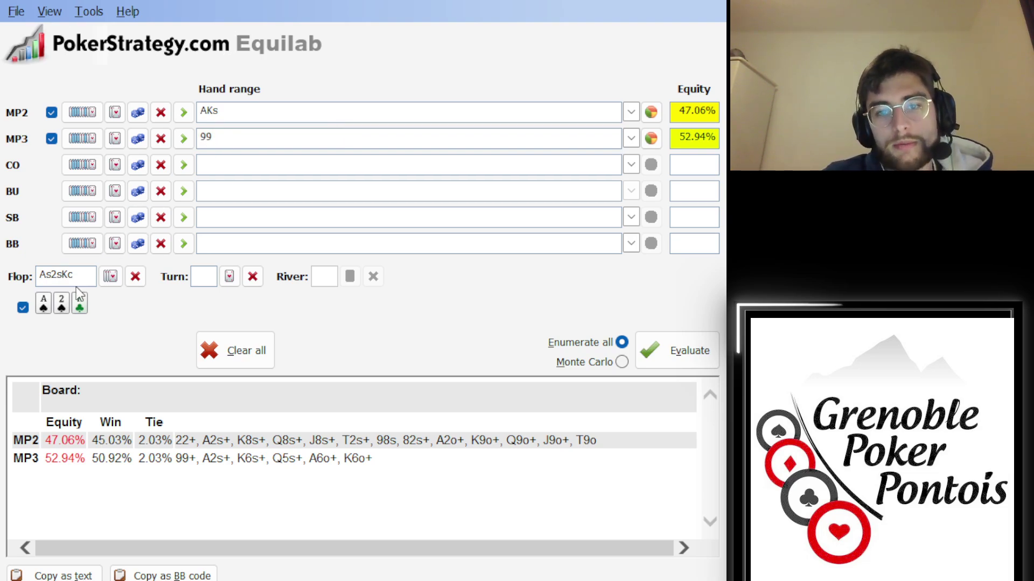
{"action": "left_click_drag", "start_coordinate": [219, 114], "coordinate": [206, 116]}
{"action": "left_click", "coordinate": [219, 111]}
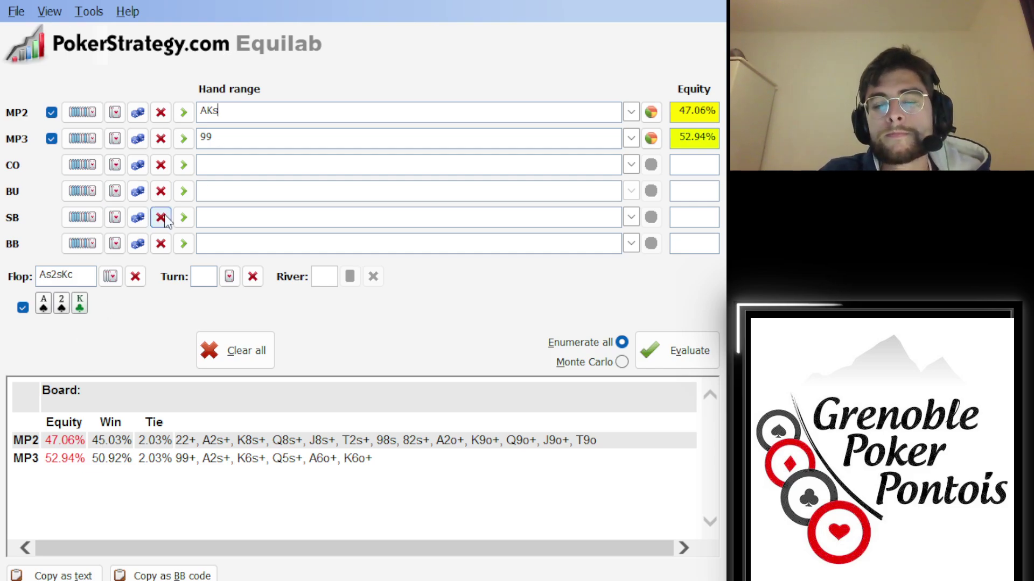
{"action": "double_click", "coordinate": [250, 136]}
{"action": "left_click", "coordinate": [236, 136]}
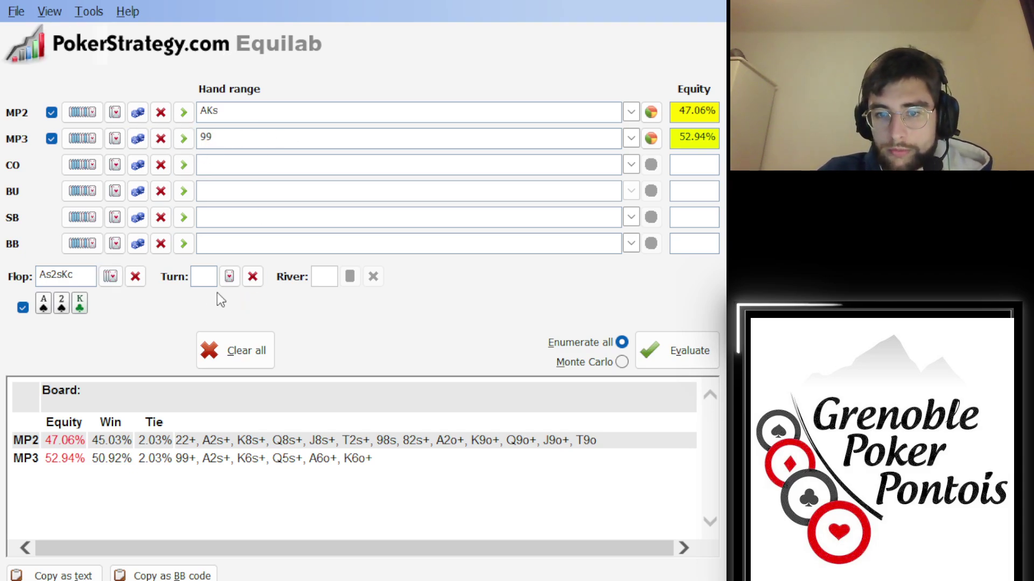
{"action": "left_click", "coordinate": [668, 351]}
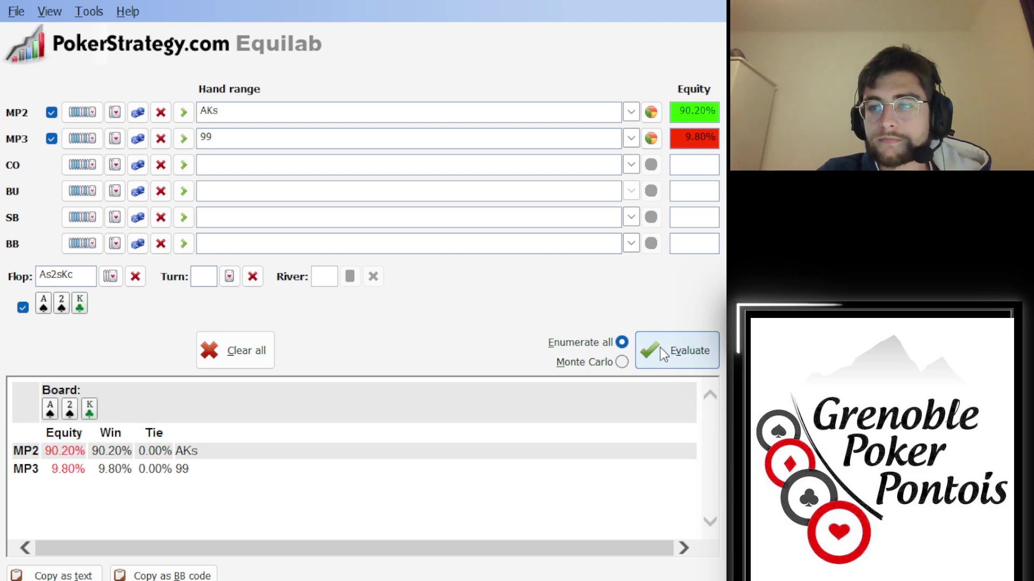
{"action": "left_click_drag", "start_coordinate": [682, 139], "coordinate": [710, 139]}
{"action": "left_click", "coordinate": [710, 139]}
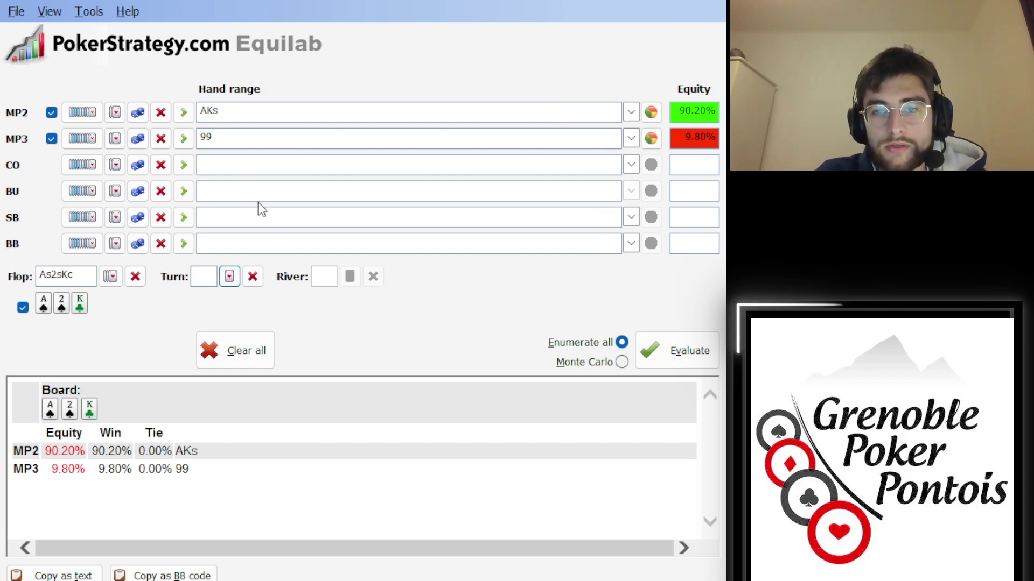
Set the turn card to Qc and evaluate both hands again
{"action": "type", "text": "Qc"}
{"action": "left_click", "coordinate": [654, 356]}
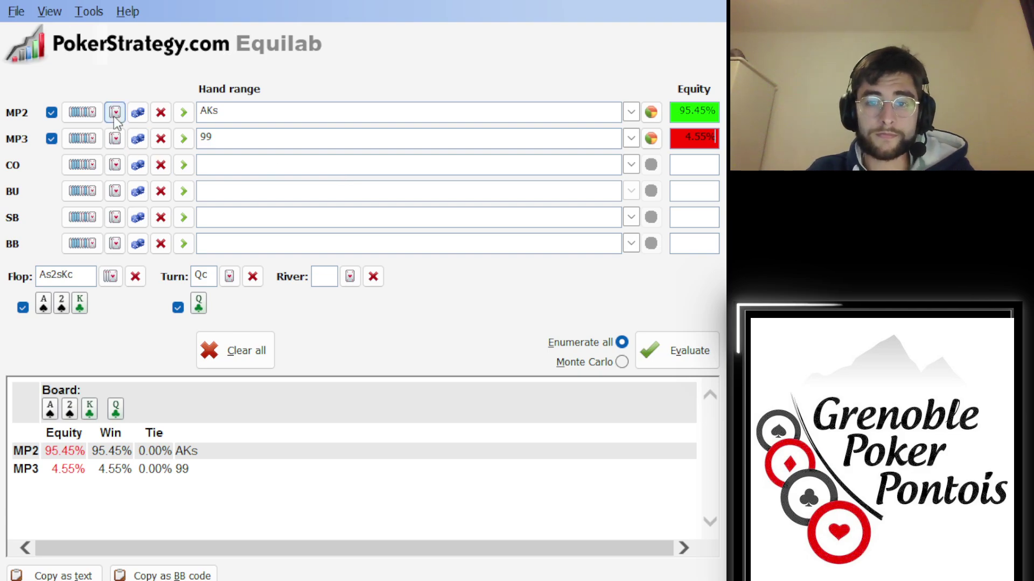
Clear both players' hand ranges, the board cards and the calculated results
{"action": "left_click", "coordinate": [159, 120]}
{"action": "left_click", "coordinate": [160, 138]}
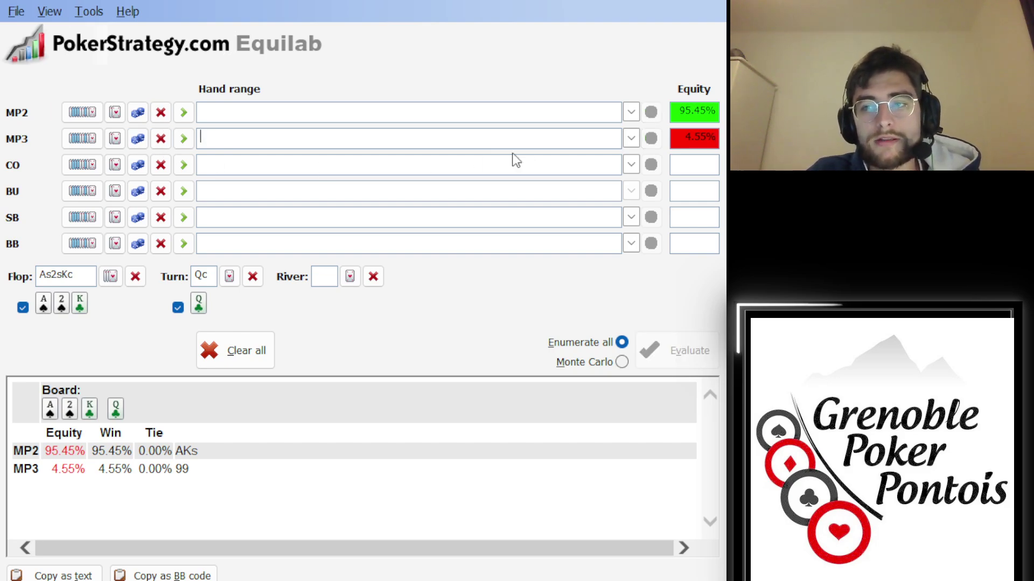
{"action": "left_click", "coordinate": [259, 349]}
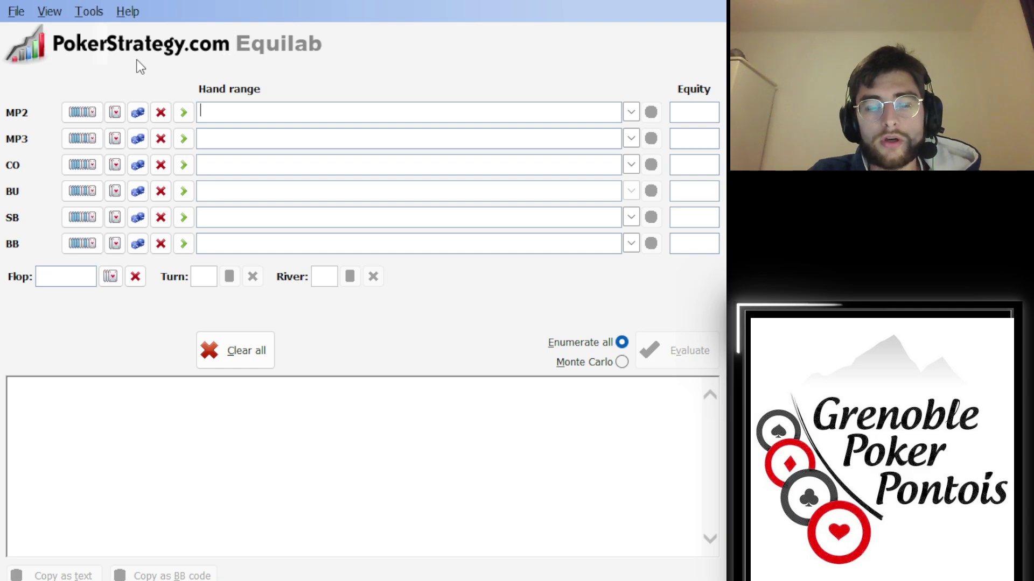
Open the Equity Trainer and examine the user-defined option with Villain's and Hero's hand ranges
{"action": "key", "text": "ctrl+t"}
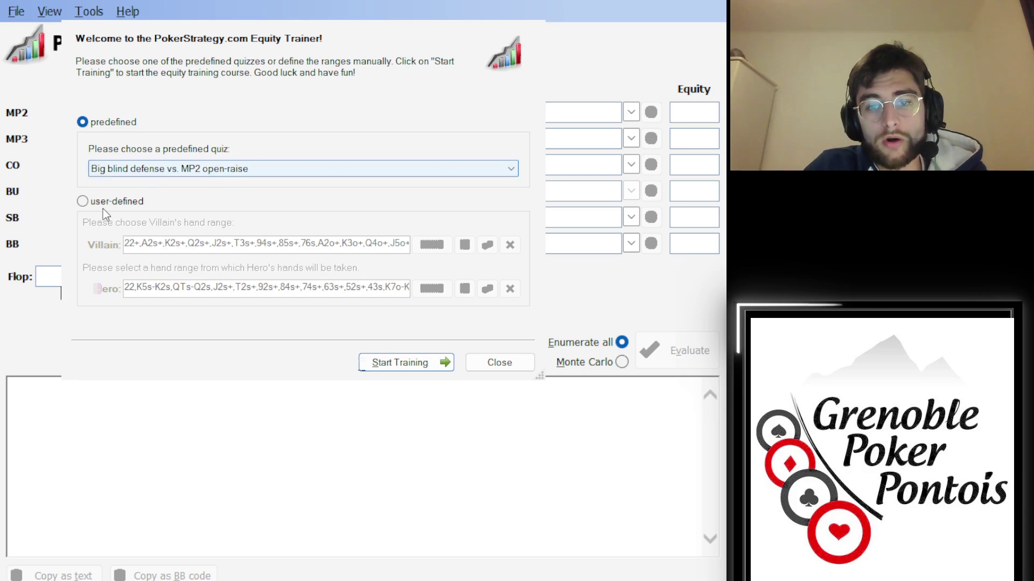
{"action": "left_click", "coordinate": [87, 205]}
{"action": "left_click_drag", "start_coordinate": [156, 244], "coordinate": [208, 243]}
{"action": "left_click", "coordinate": [222, 244]}
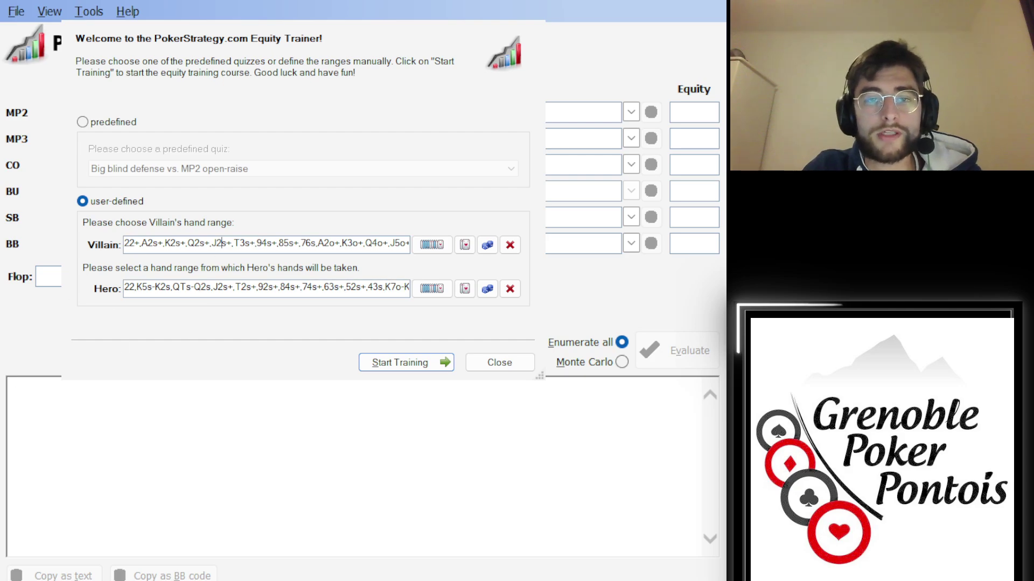
Choose the predefined quiz "Big blind defense vs. SB open-raise" and start the training
{"action": "left_click", "coordinate": [83, 122]}
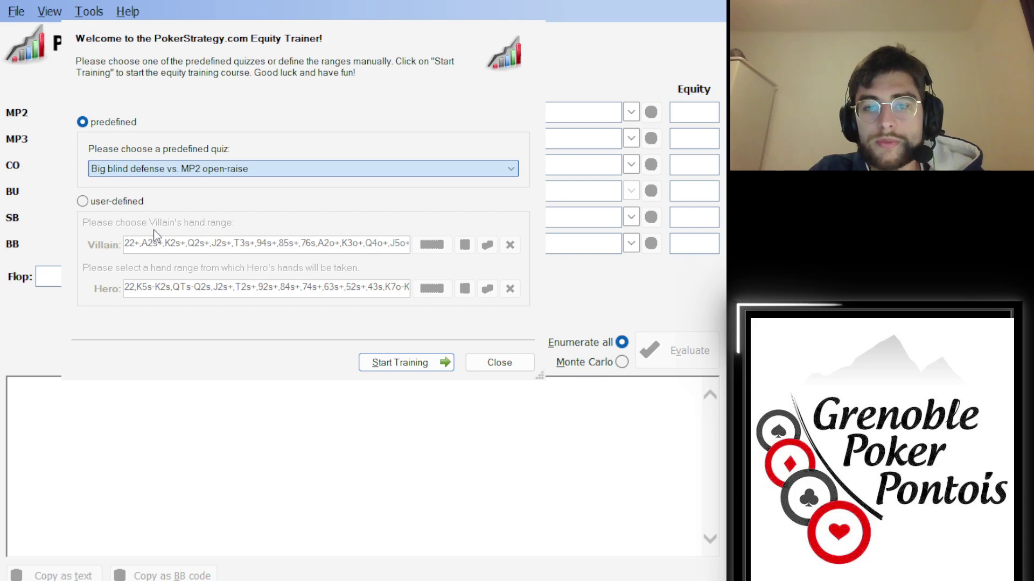
{"action": "scroll", "coordinate": [191, 161], "scroll_direction": "down", "scroll_amount": 4}
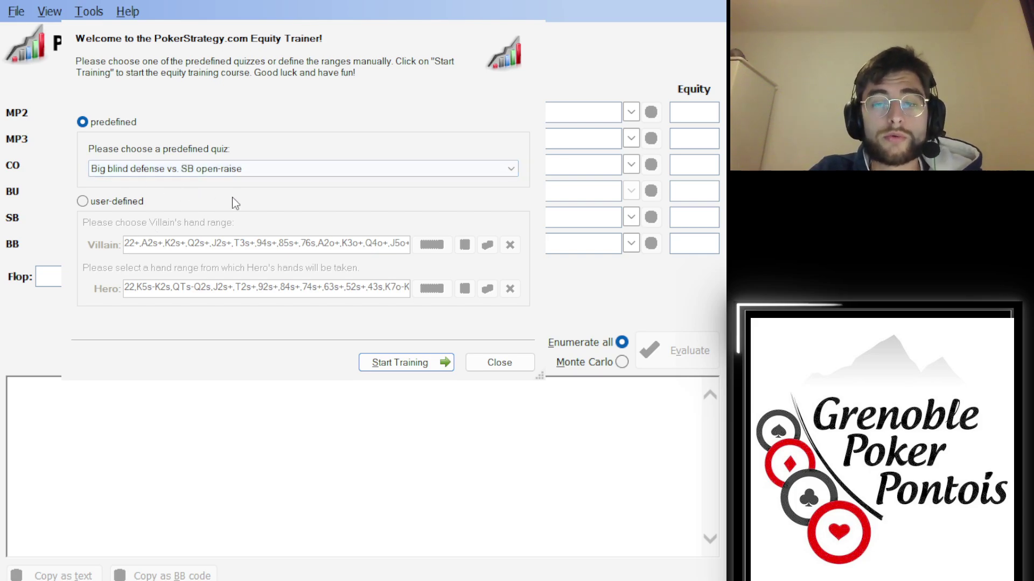
{"action": "left_click", "coordinate": [405, 363]}
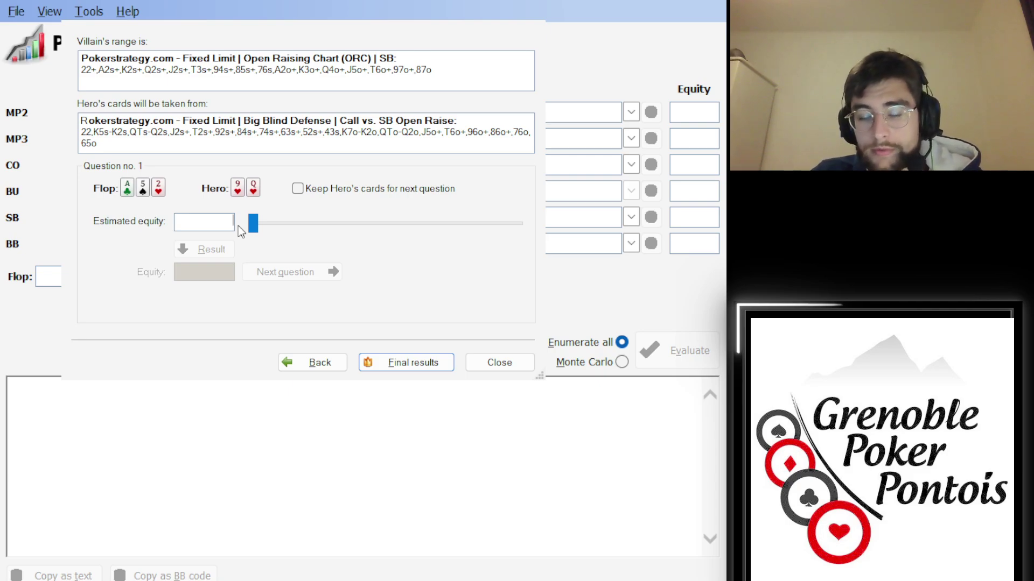
Answer question 1 with an estimated equity of 30%, reveal the result and compare it with the estimate
{"action": "type", "text": "30"}
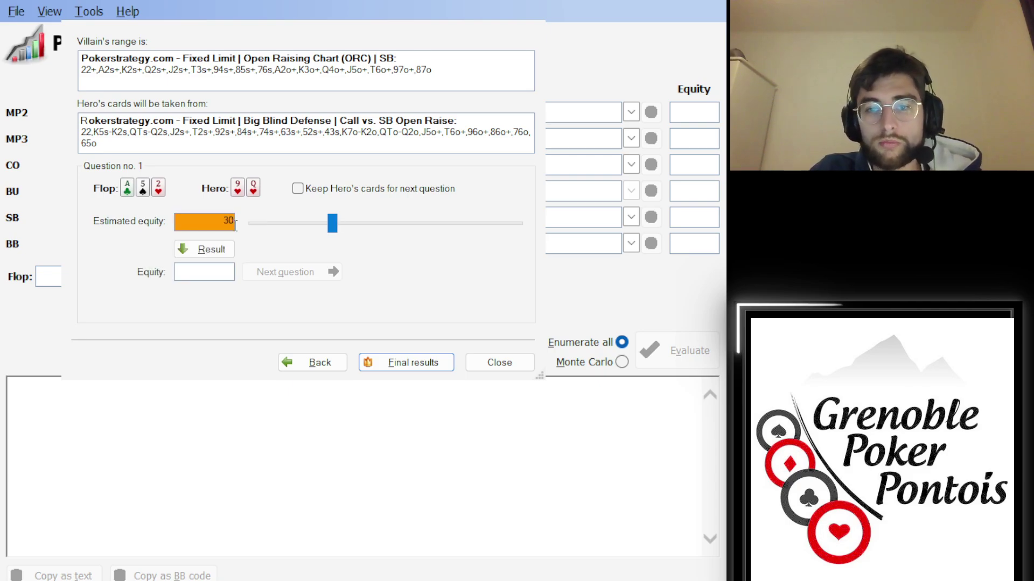
{"action": "left_click", "coordinate": [210, 252]}
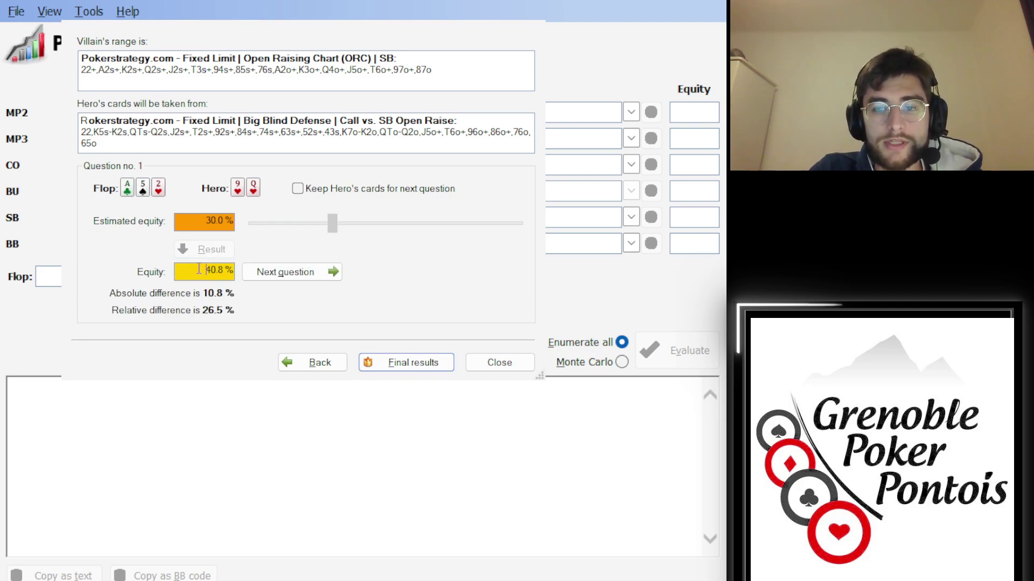
{"action": "left_click_drag", "start_coordinate": [205, 270], "coordinate": [232, 271]}
{"action": "left_click", "coordinate": [232, 270]}
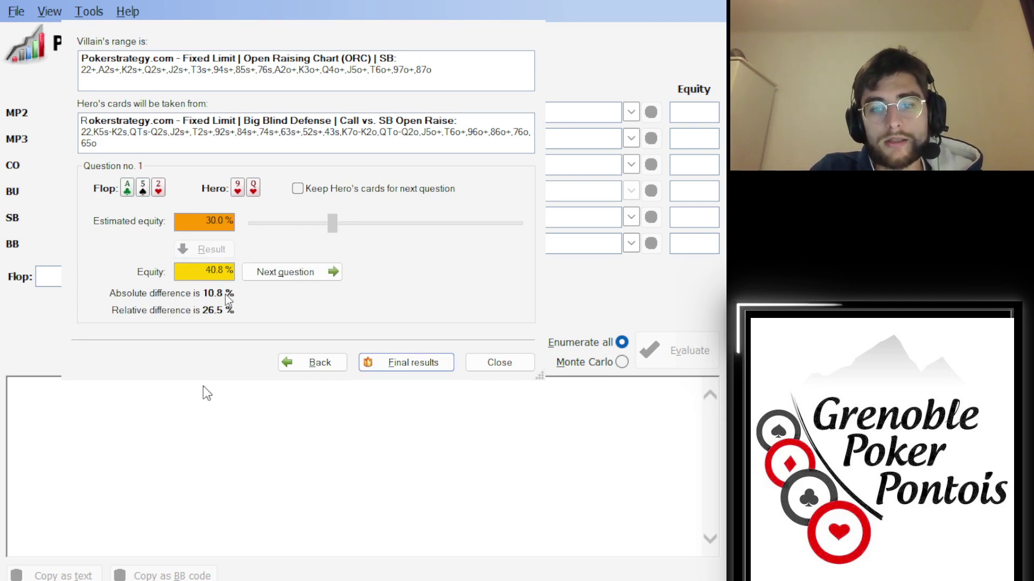
{"action": "left_click", "coordinate": [204, 218]}
{"action": "left_click", "coordinate": [201, 223]}
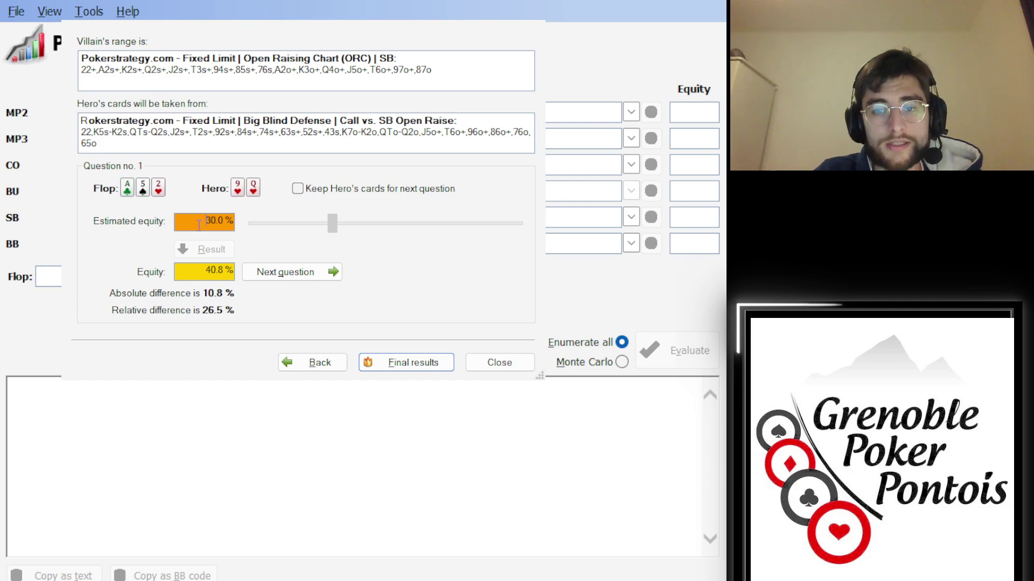
{"action": "left_click", "coordinate": [190, 275]}
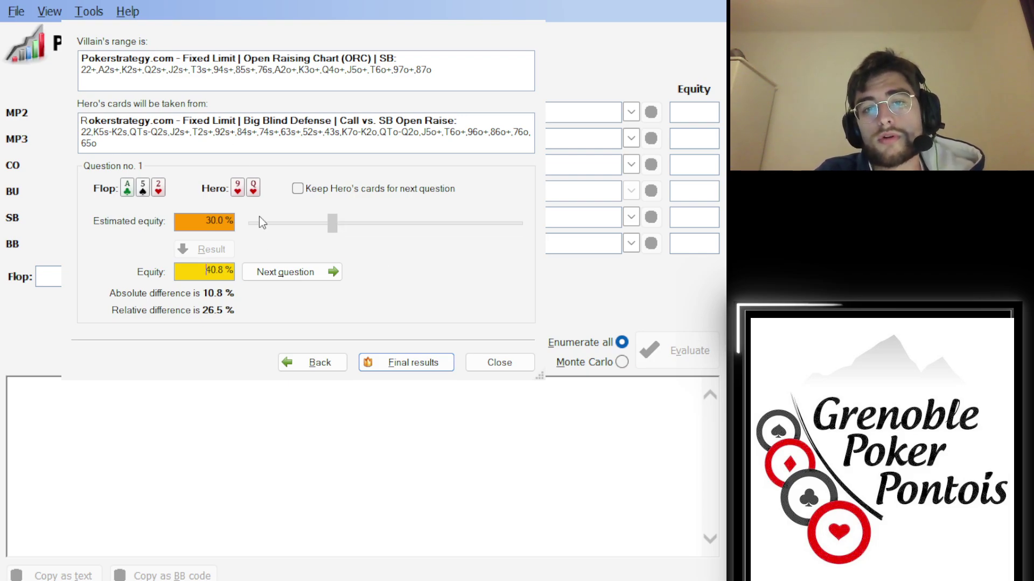
Go to question 2, answer with an estimated equity of 32% and reveal the result
{"action": "left_click", "coordinate": [284, 270]}
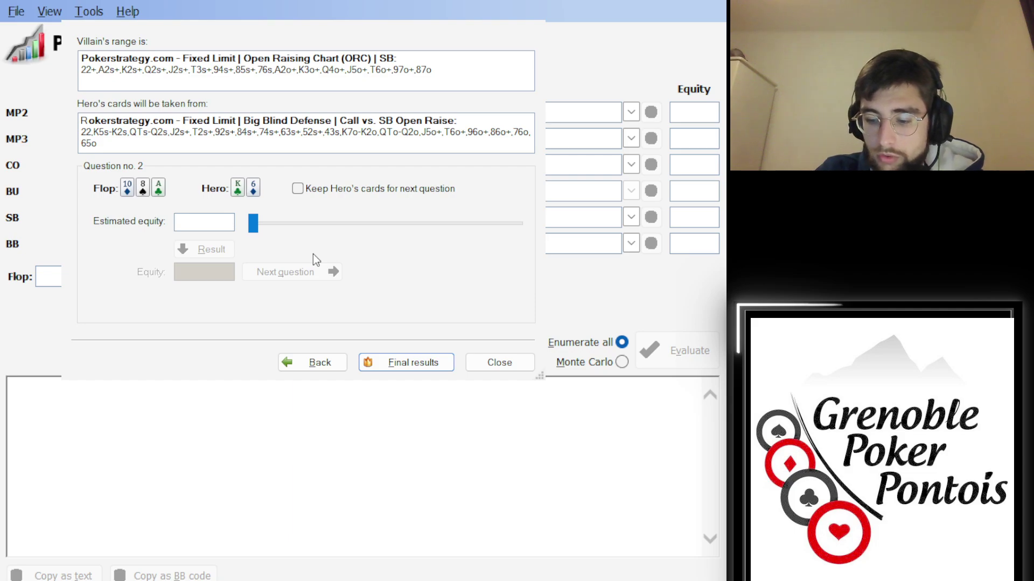
{"action": "type", "text": "32"}
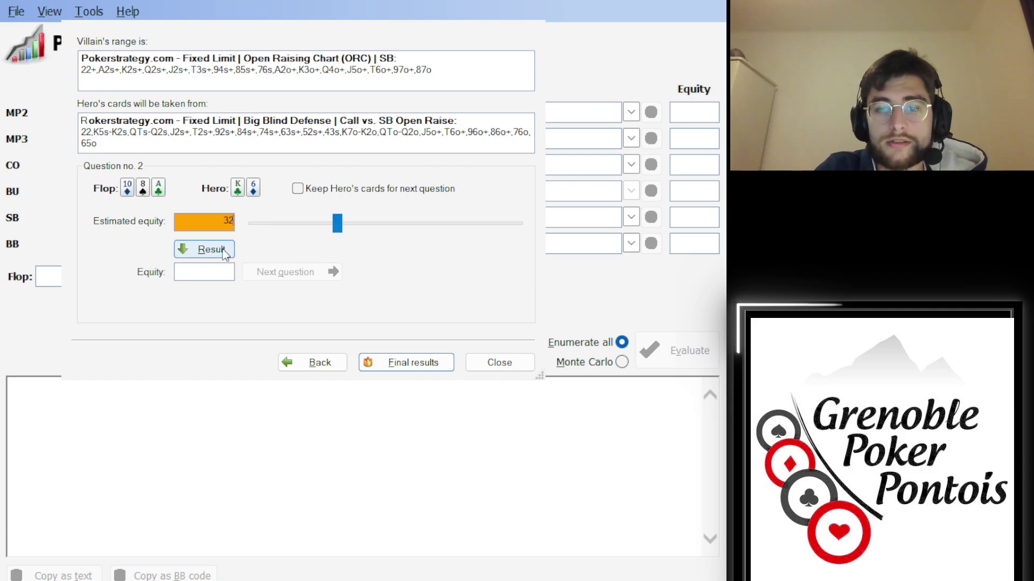
{"action": "left_click", "coordinate": [205, 249]}
{"action": "left_click", "coordinate": [224, 271]}
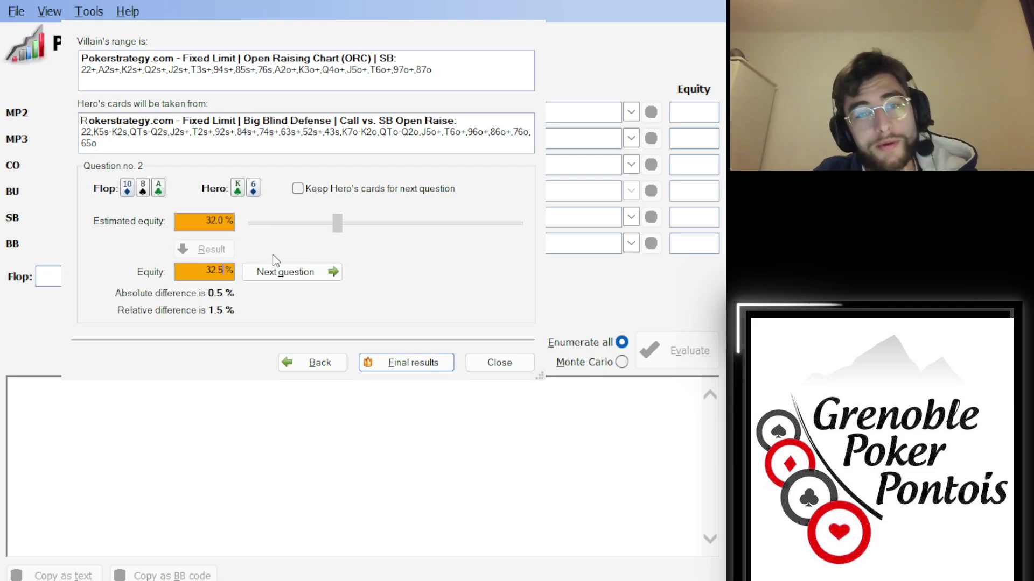
{"action": "left_click_drag", "start_coordinate": [234, 271], "coordinate": [217, 271]}
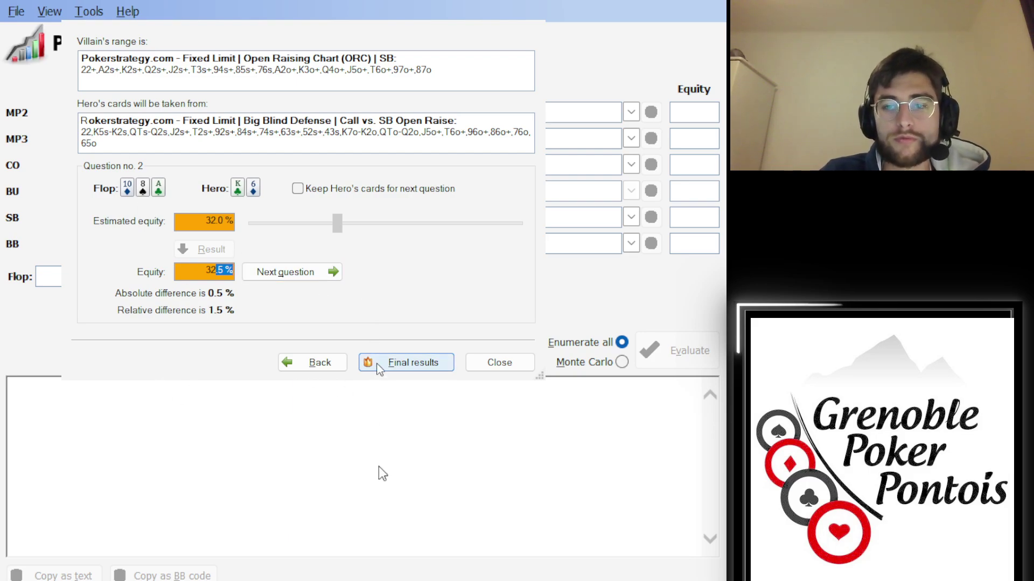
View the final training results, examine both answered questions in the summary and close the Equity Trainer
{"action": "left_click", "coordinate": [415, 369]}
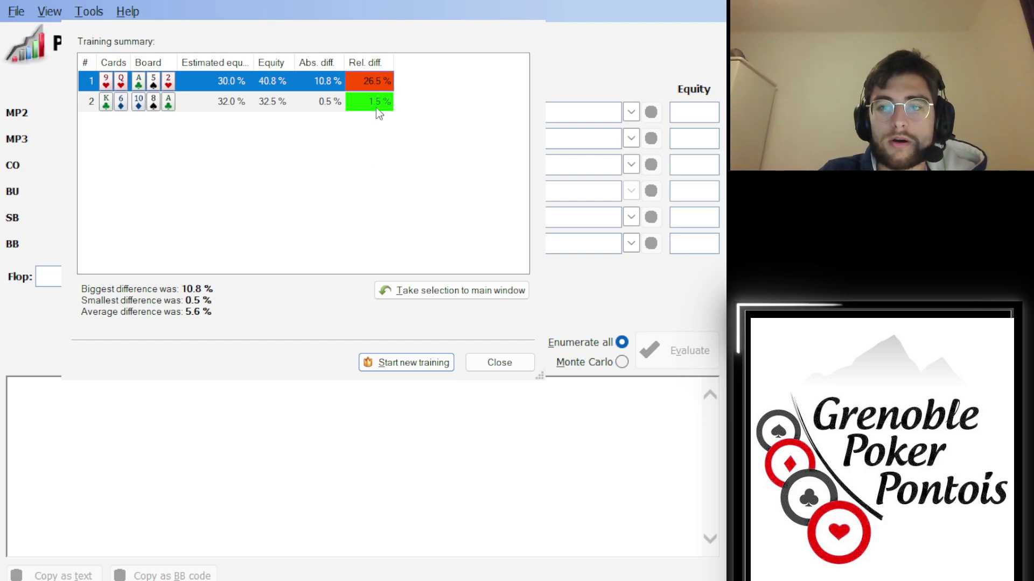
{"action": "left_click", "coordinate": [198, 98]}
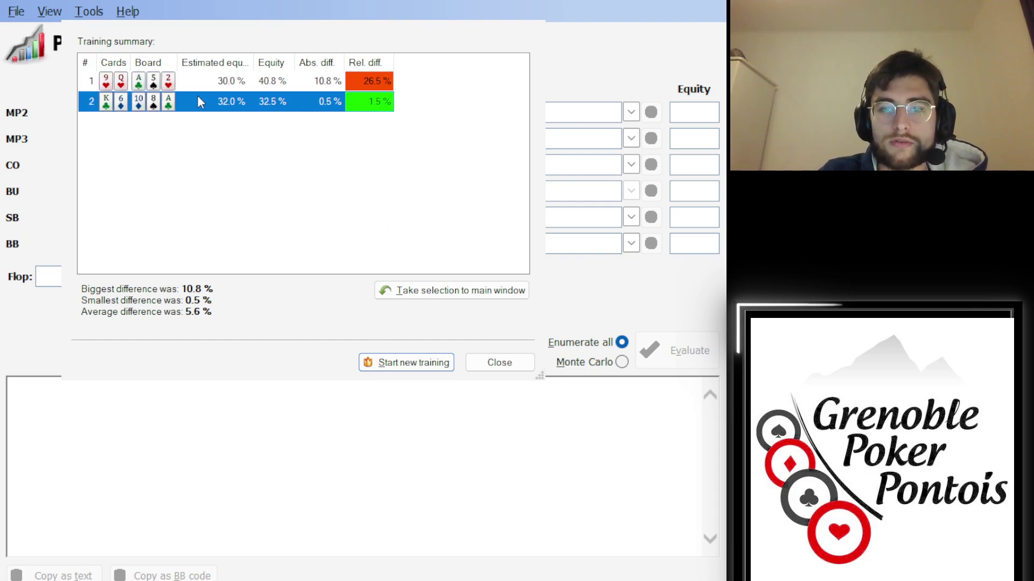
{"action": "key", "text": "Up"}
{"action": "left_click", "coordinate": [190, 95]}
{"action": "left_click", "coordinate": [188, 81]}
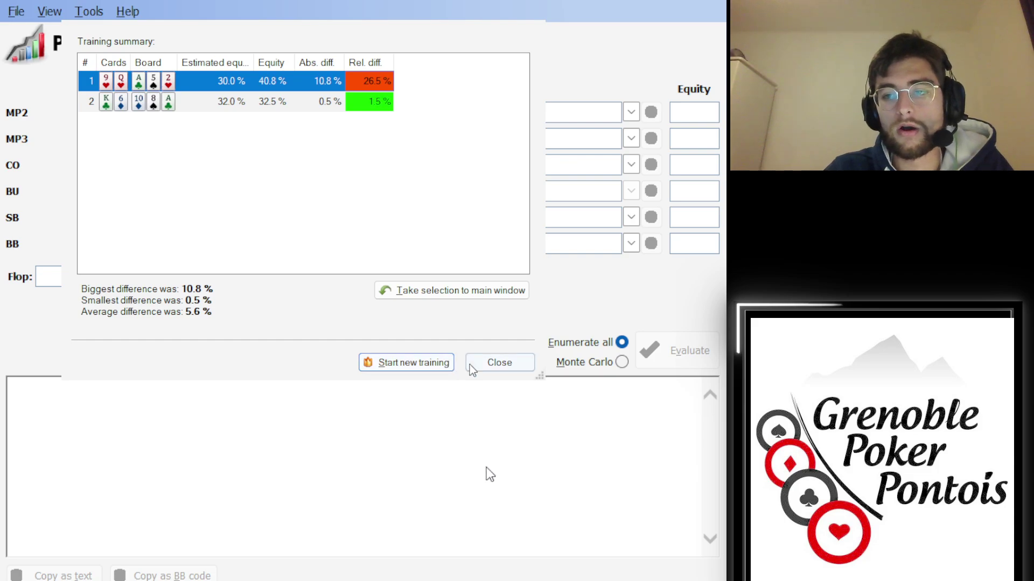
{"action": "left_click", "coordinate": [484, 366]}
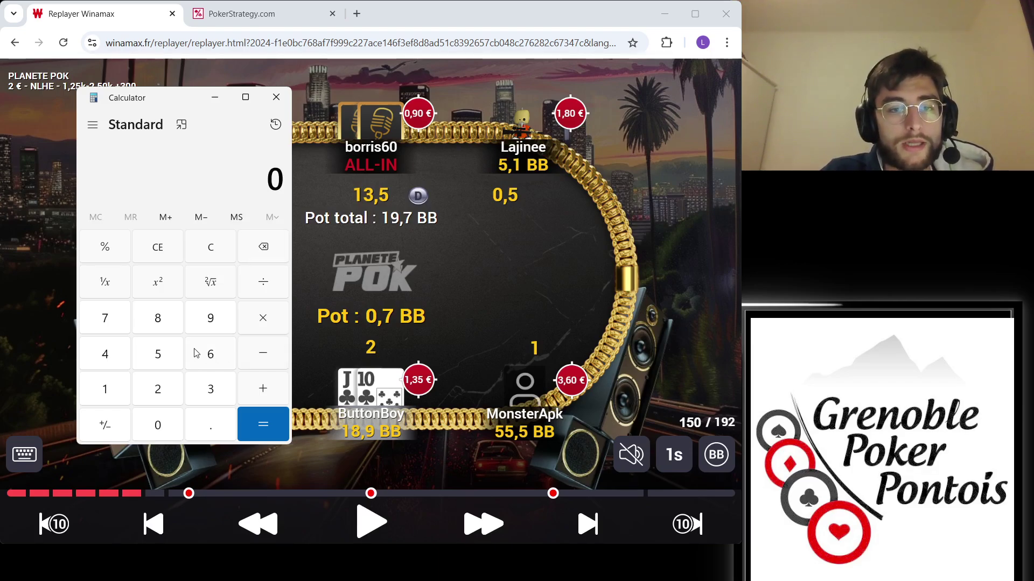
Calculate the final pot in Calculator by adding 19.7, 11.5 and 2
{"action": "left_click", "coordinate": [114, 394]}
{"action": "left_click", "coordinate": [215, 330]}
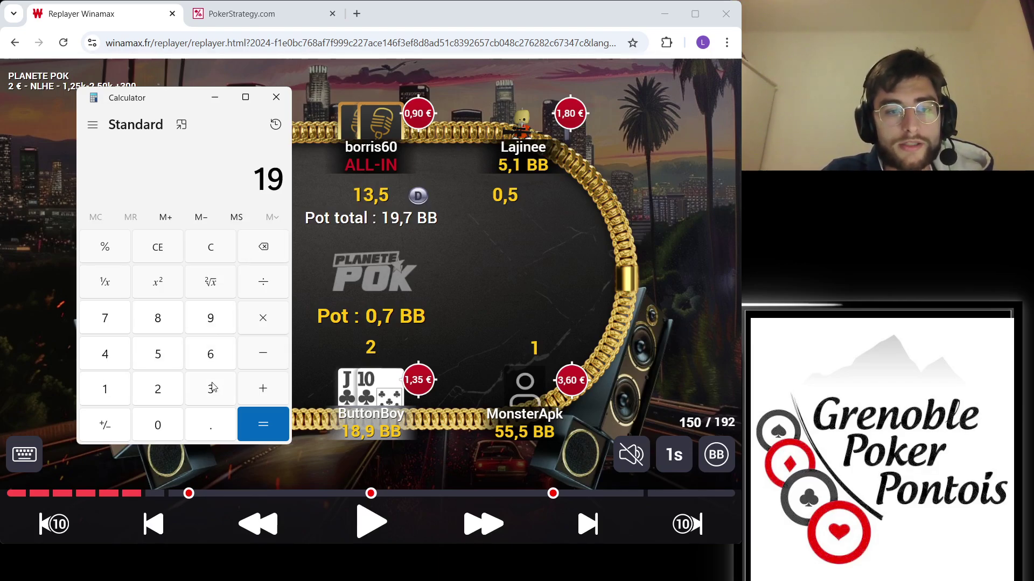
{"action": "left_click", "coordinate": [209, 418]}
{"action": "left_click", "coordinate": [118, 330]}
{"action": "left_click", "coordinate": [267, 394]}
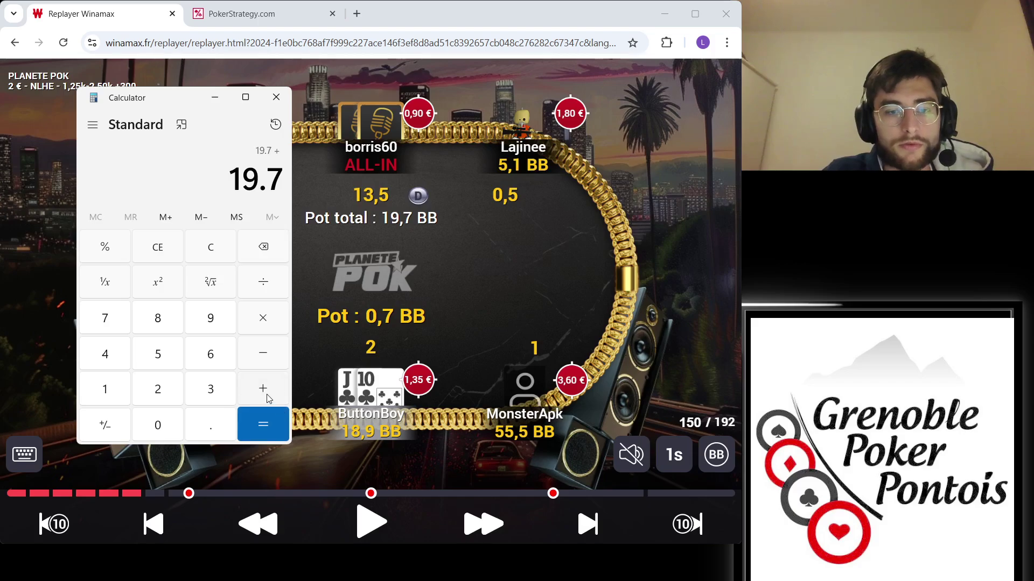
{"action": "left_click", "coordinate": [117, 394]}
{"action": "left_click", "coordinate": [117, 394]}
{"action": "left_click", "coordinate": [211, 422]}
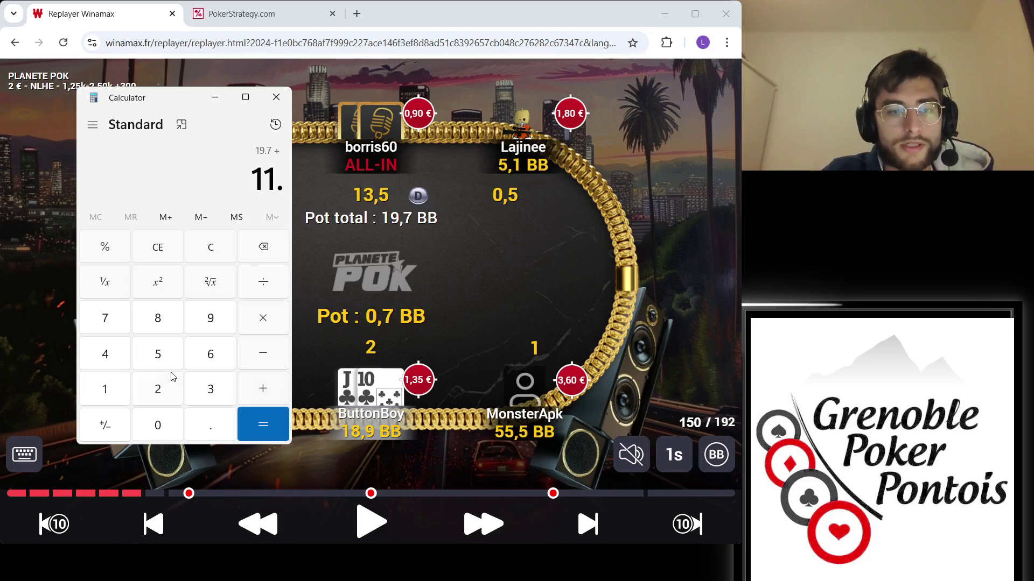
{"action": "left_click", "coordinate": [160, 356]}
{"action": "left_click", "coordinate": [267, 390]}
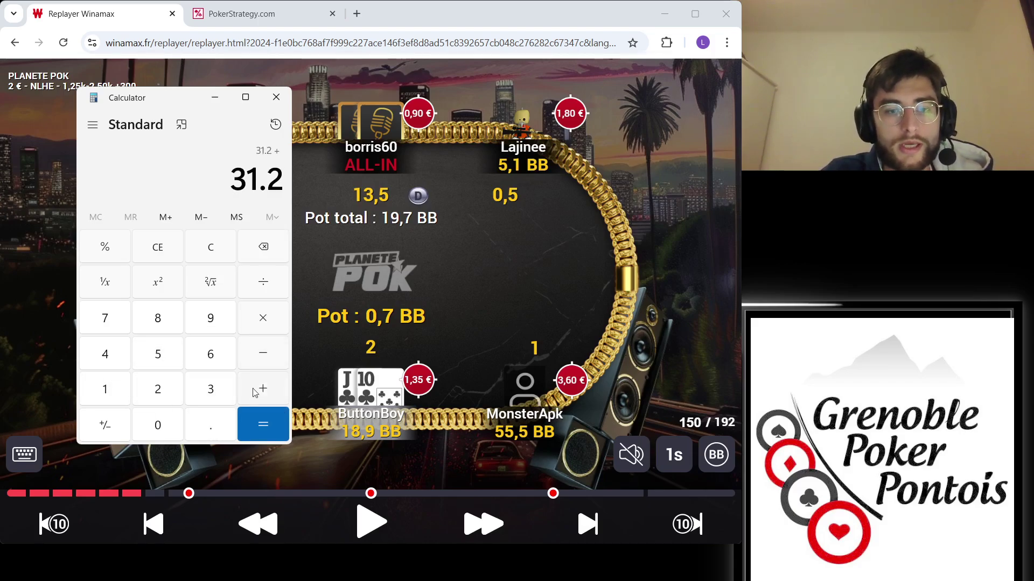
{"action": "left_click", "coordinate": [170, 392]}
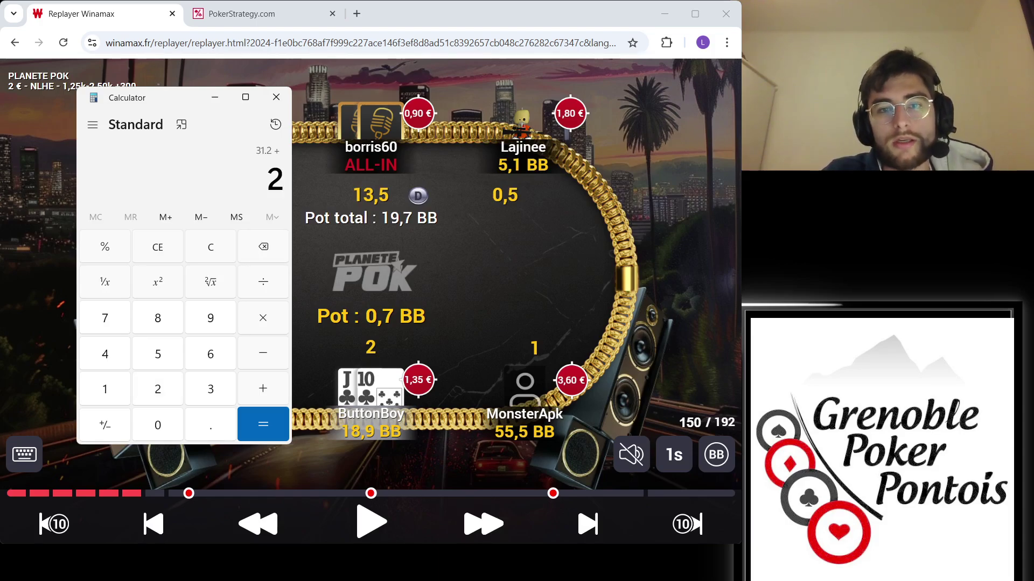
{"action": "left_click", "coordinate": [262, 425]}
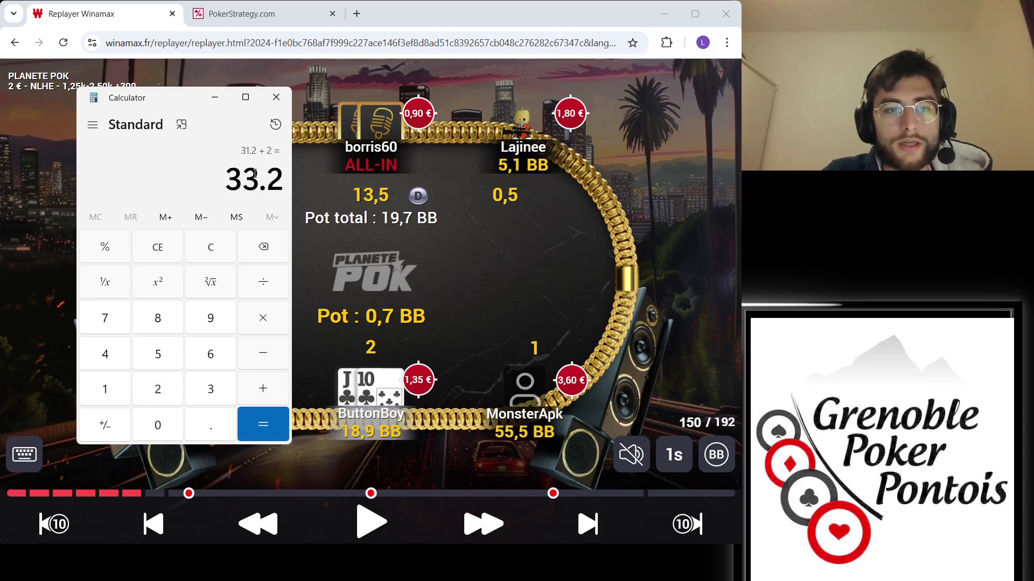
Clear the calculator and divide 11.5 by 33.2 to get the equity required for the call
{"action": "left_click", "coordinate": [211, 257]}
{"action": "double_click", "coordinate": [106, 389]}
{"action": "left_click", "coordinate": [210, 426]}
{"action": "left_click", "coordinate": [159, 353]}
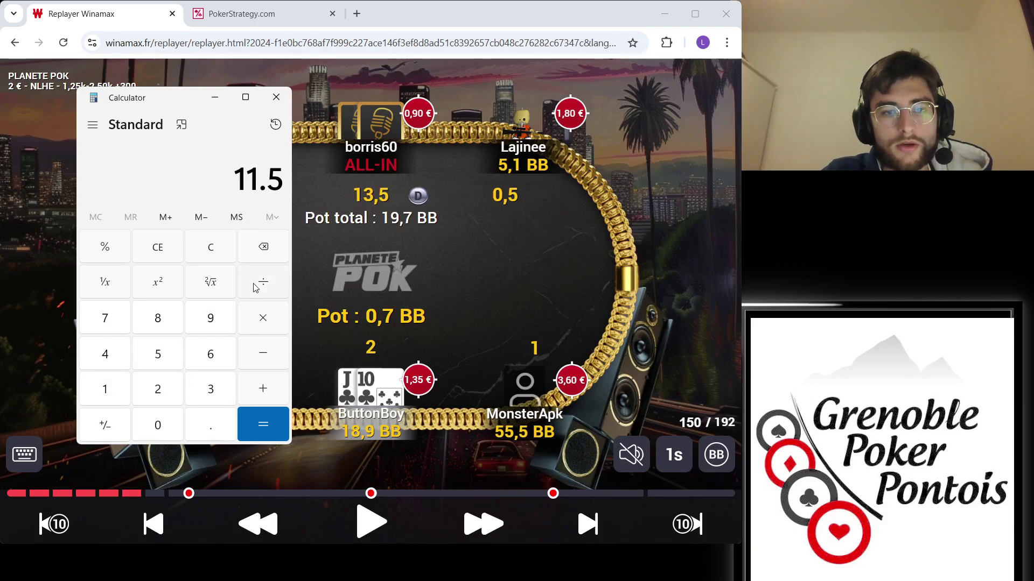
{"action": "left_click", "coordinate": [259, 284]}
{"action": "double_click", "coordinate": [211, 389]}
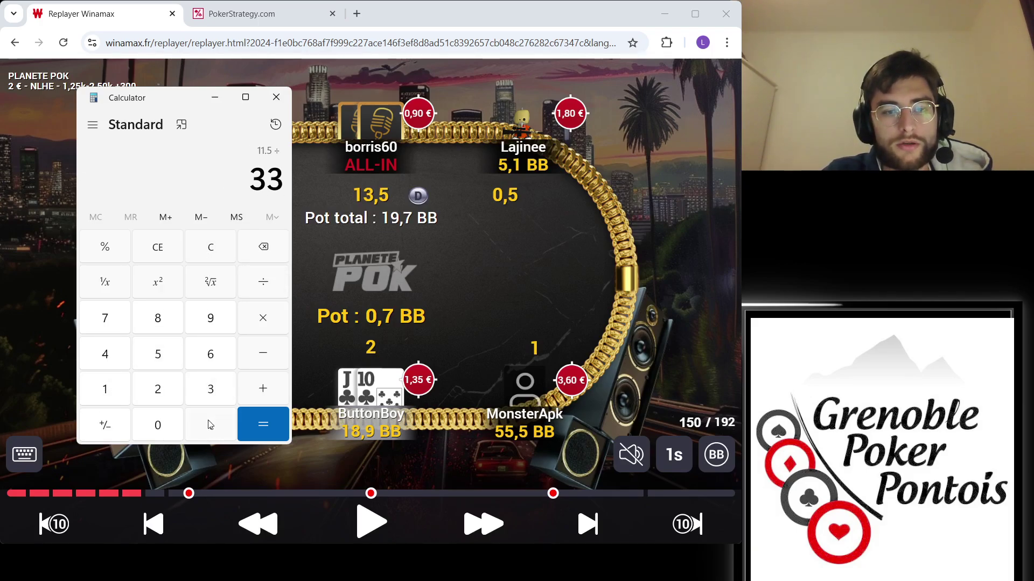
{"action": "left_click", "coordinate": [210, 425]}
{"action": "type", "text": "2"}
{"action": "left_click", "coordinate": [259, 426]}
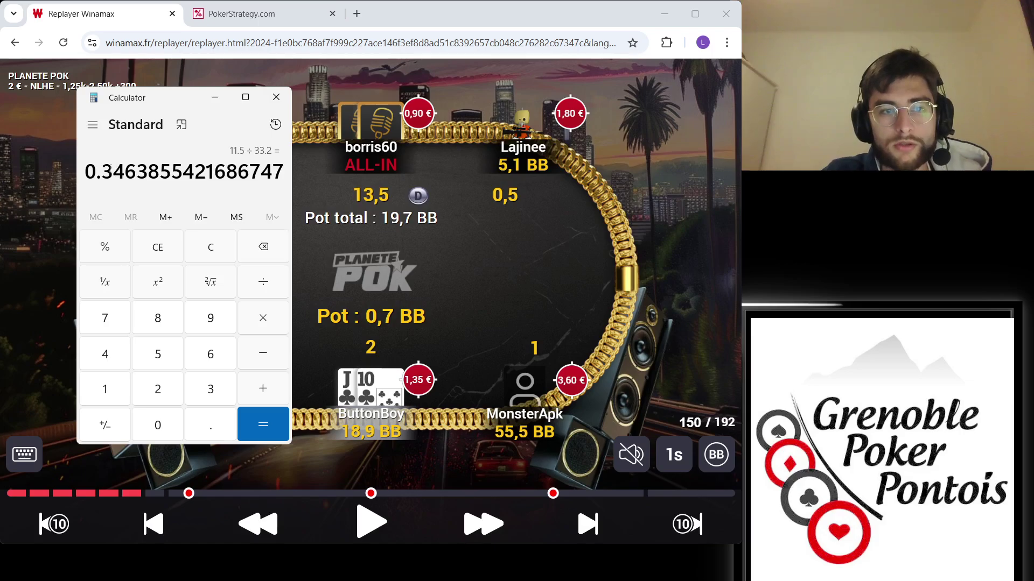
{"action": "left_click_drag", "start_coordinate": [89, 172], "coordinate": [132, 175]}
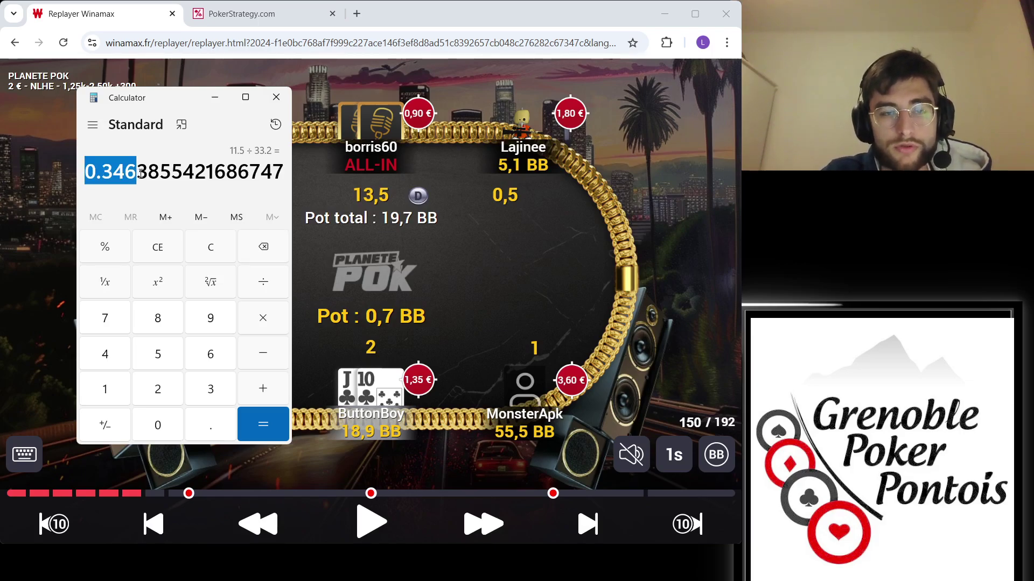
{"action": "left_click", "coordinate": [140, 173]}
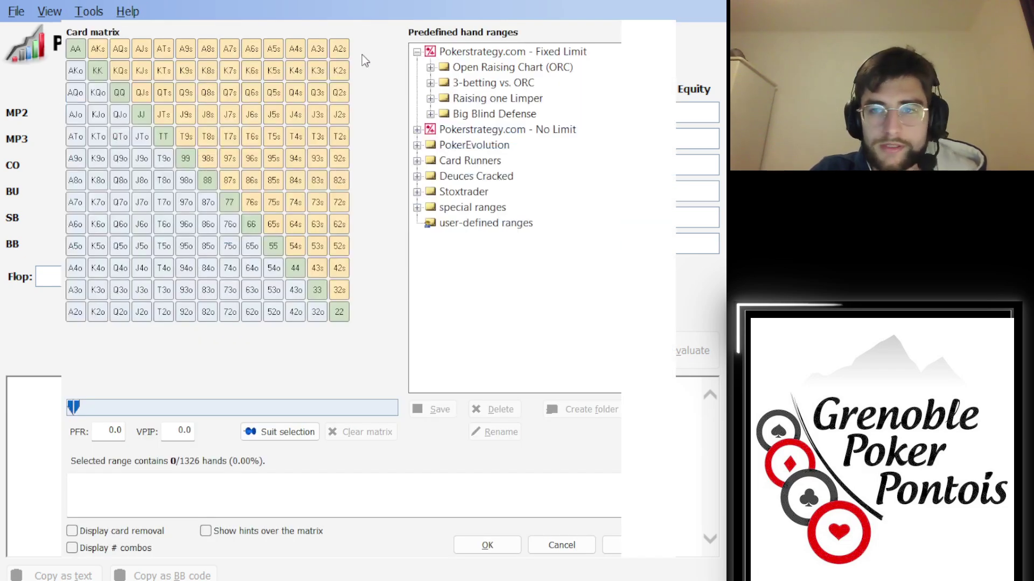
Add all suited aces (A2s+), all pocket pairs (22+) and offsuit aces ATo+ to MP2's hand range
{"action": "left_click", "coordinate": [351, 49]}
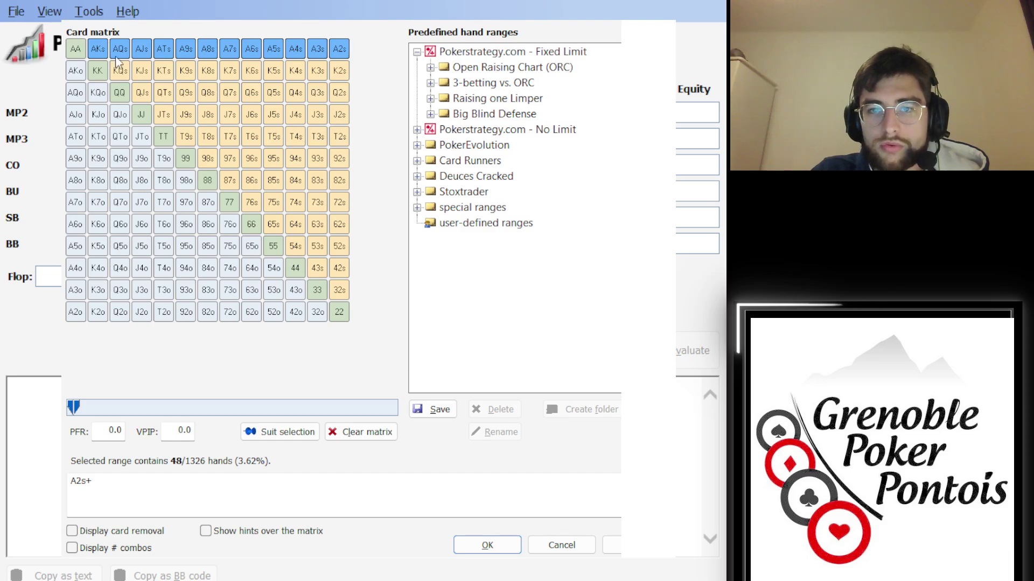
{"action": "left_click", "coordinate": [352, 321]}
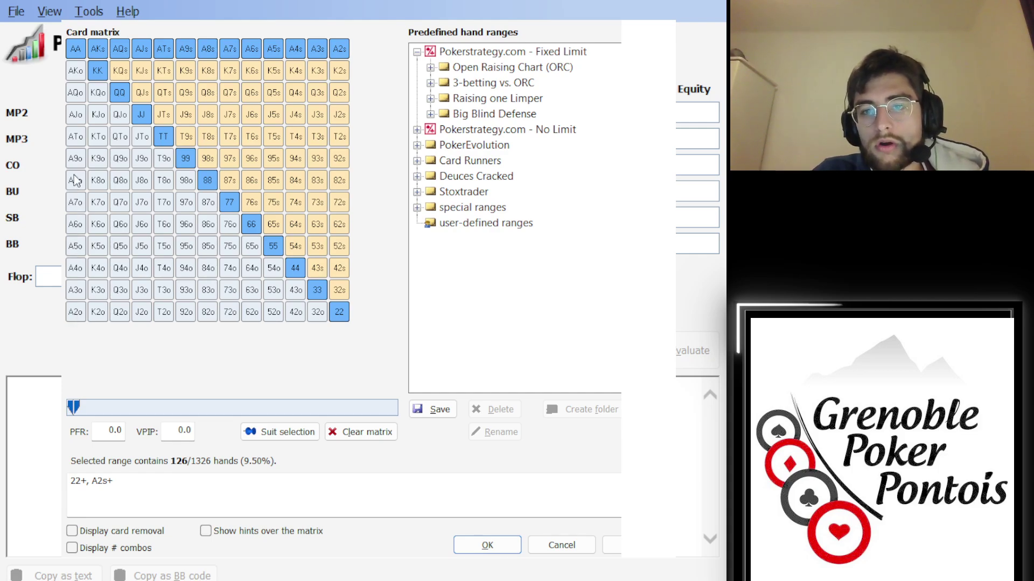
{"action": "left_click", "coordinate": [76, 141]}
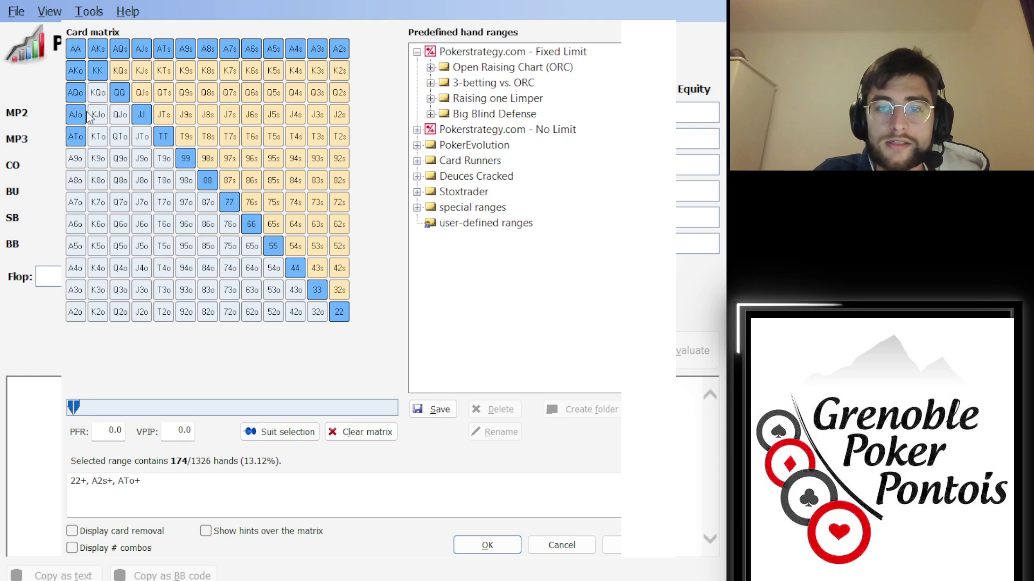
{"action": "left_click", "coordinate": [79, 183]}
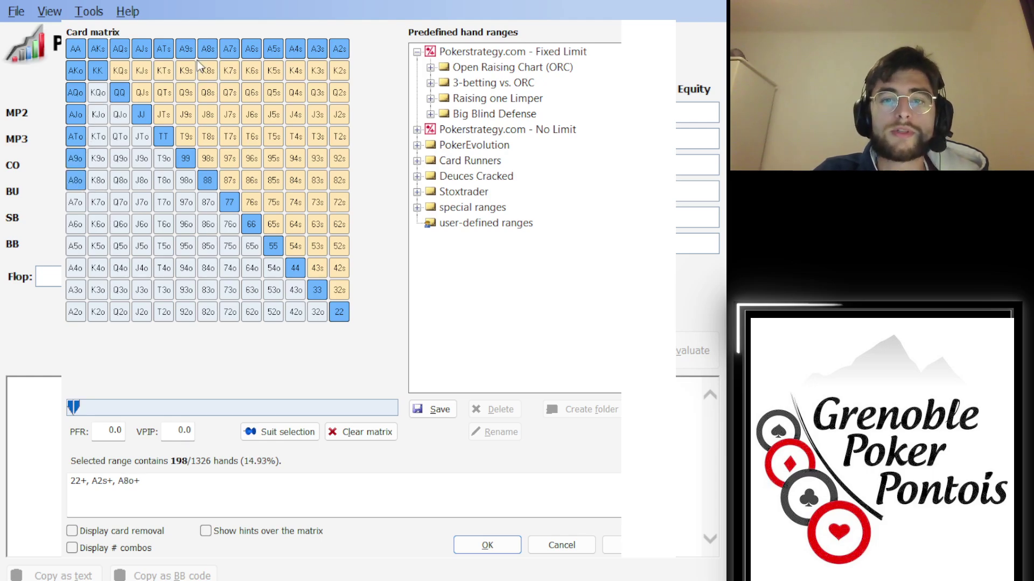
{"action": "left_click", "coordinate": [81, 177]}
{"action": "left_click", "coordinate": [78, 160]}
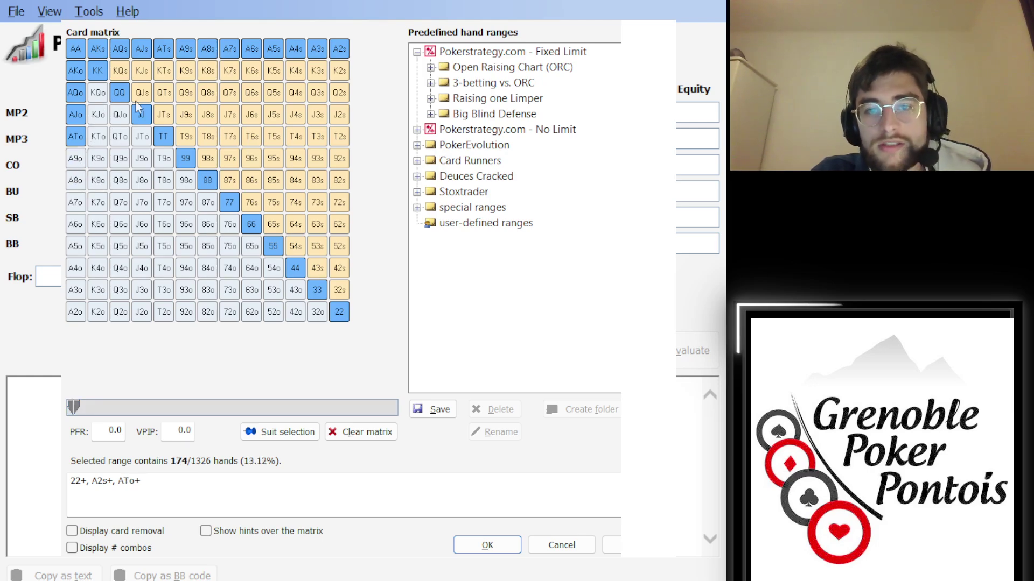
Add KJo+, QJo, K8s+, Q8s+, J8s+, T8s+ and 98s to the range and confirm it for MP2
{"action": "mouse_move", "coordinate": [98, 116]}
{"action": "left_mouse_down"}
{"action": "mouse_move", "coordinate": [121, 114]}
{"action": "mouse_move", "coordinate": [102, 95]}
{"action": "mouse_move", "coordinate": [137, 73]}
{"action": "mouse_move", "coordinate": [164, 93]}
{"action": "mouse_move", "coordinate": [167, 116]}
{"action": "left_mouse_up"}
{"action": "left_click_drag", "start_coordinate": [184, 75], "coordinate": [183, 148]}
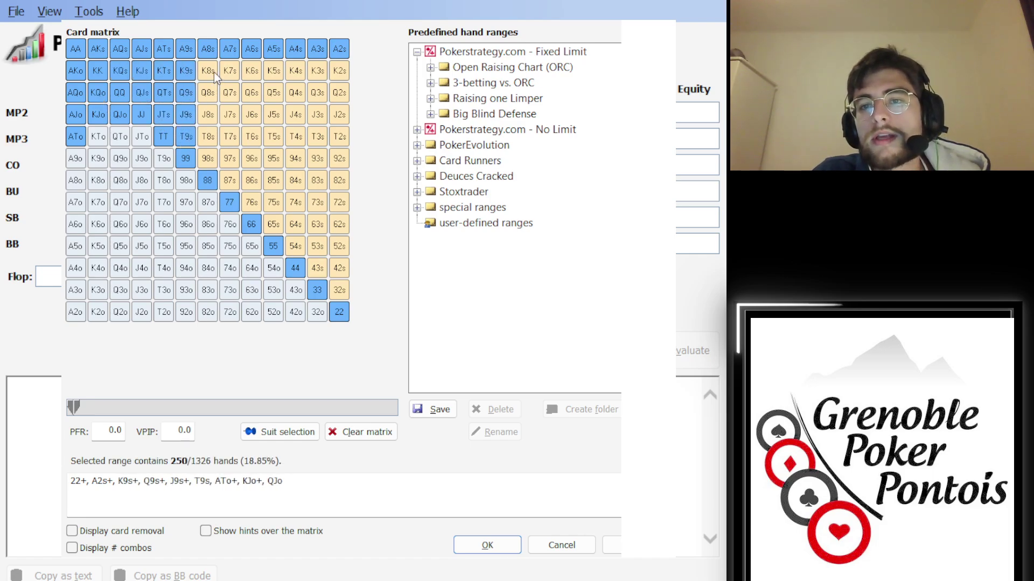
{"action": "left_click_drag", "start_coordinate": [218, 78], "coordinate": [208, 159]}
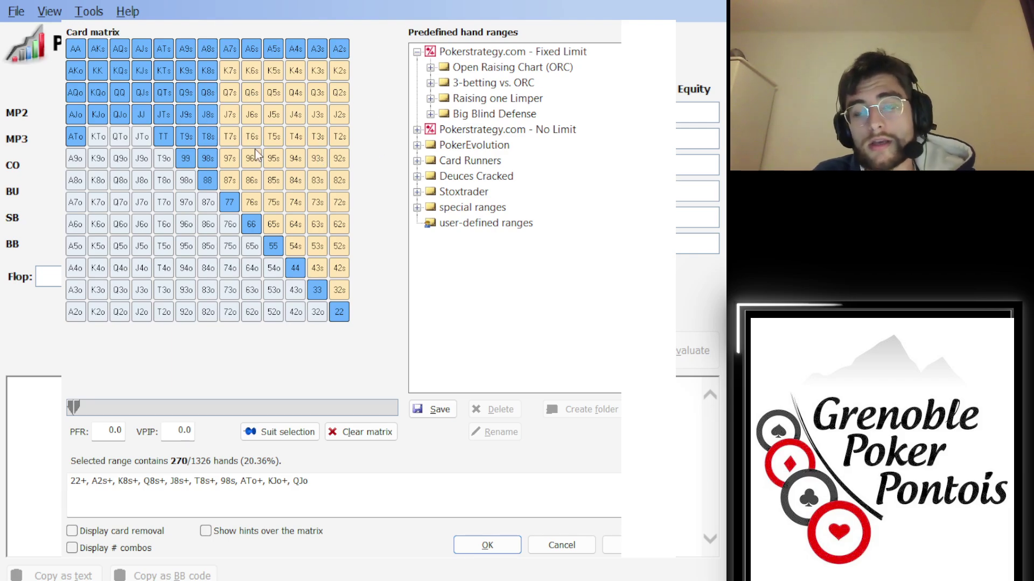
{"action": "left_click", "coordinate": [488, 547]}
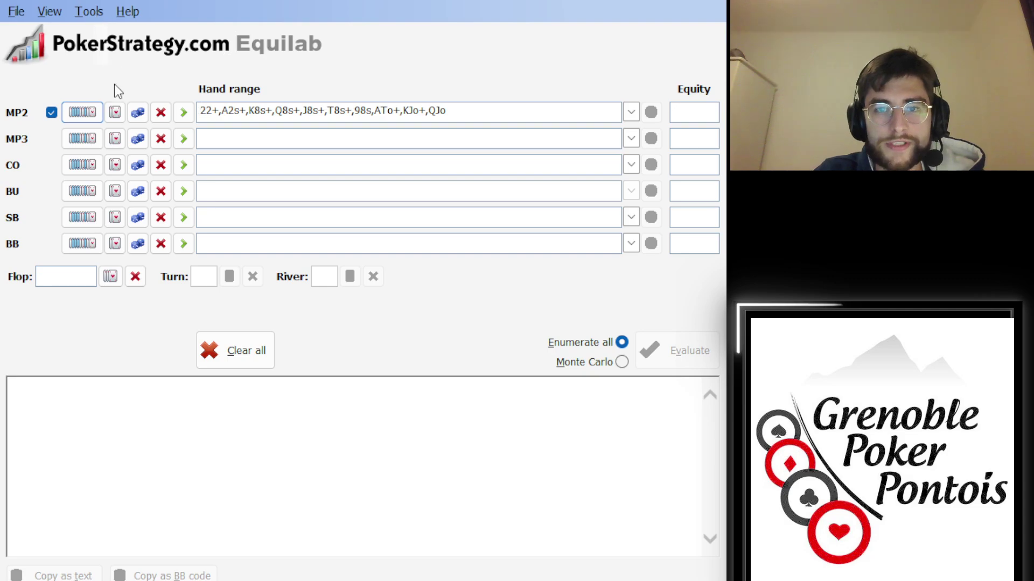
Open the minimum-equity hand range calculation and examine the MP2 range it will be calculated against
{"action": "left_click", "coordinate": [137, 113]}
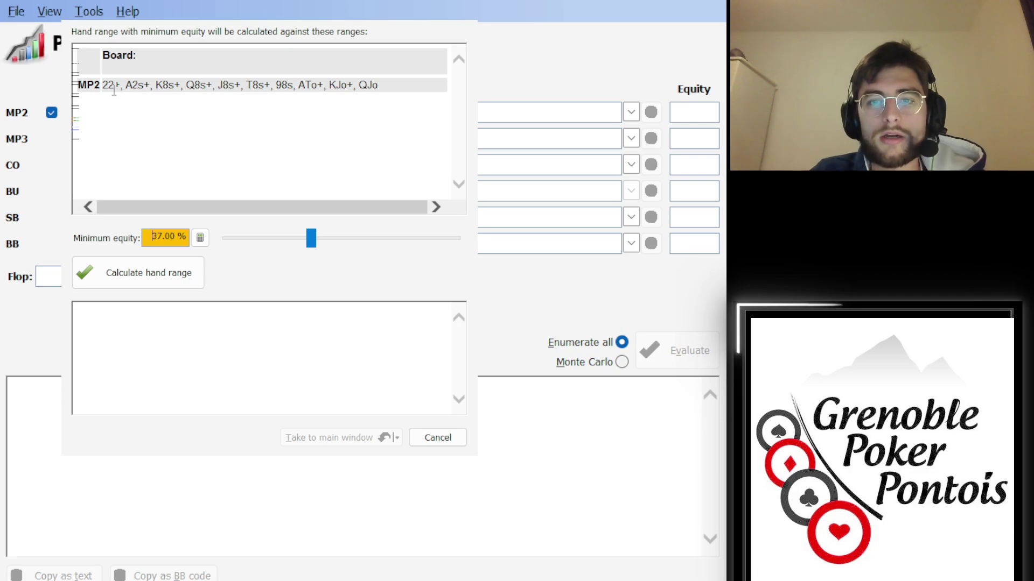
{"action": "double_click", "coordinate": [392, 85]}
{"action": "left_click", "coordinate": [104, 85]}
{"action": "left_click_drag", "start_coordinate": [103, 85], "coordinate": [328, 90]}
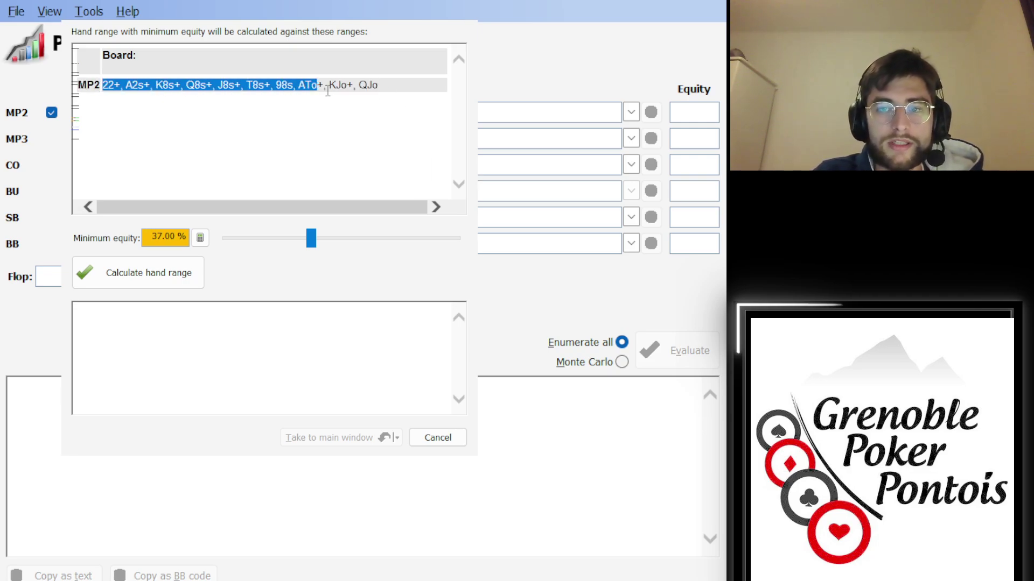
{"action": "left_click", "coordinate": [398, 96]}
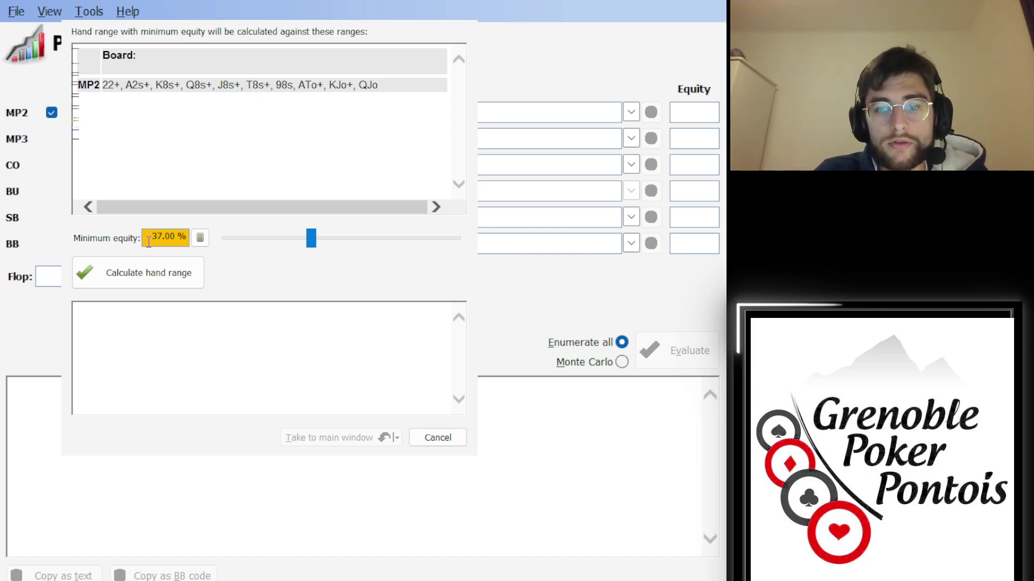
Set the minimum equity to 34.6%, calculate the hand range against MP2's range and take it to the main window for BB
{"action": "left_click_drag", "start_coordinate": [149, 238], "coordinate": [186, 239]}
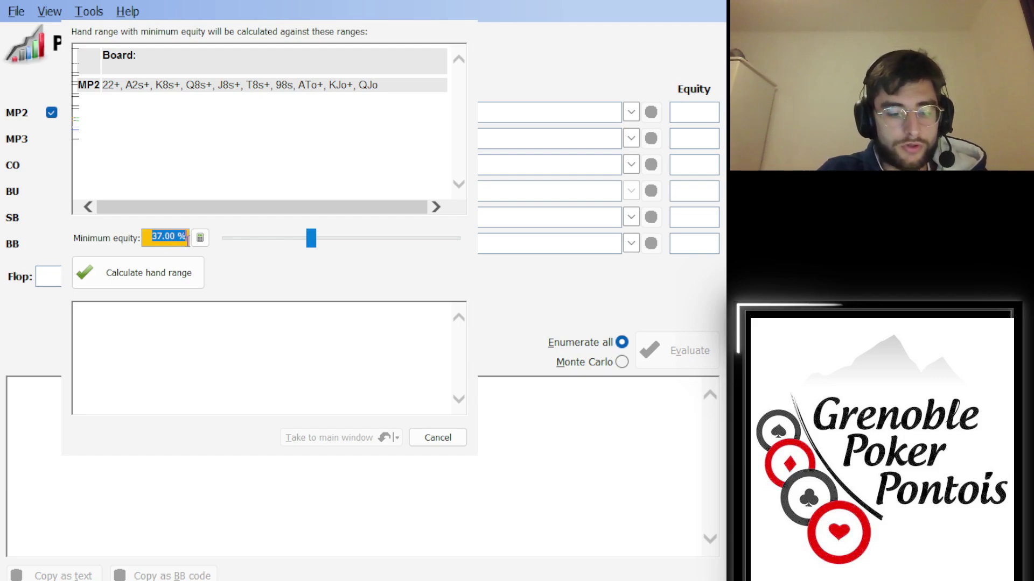
{"action": "type", "text": "34.6"}
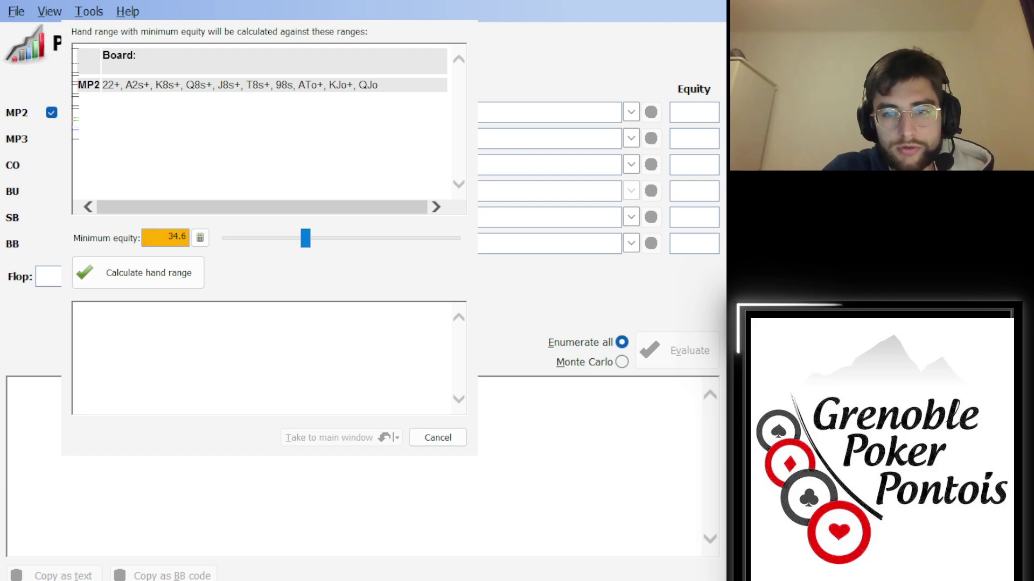
{"action": "key", "text": "Tab"}
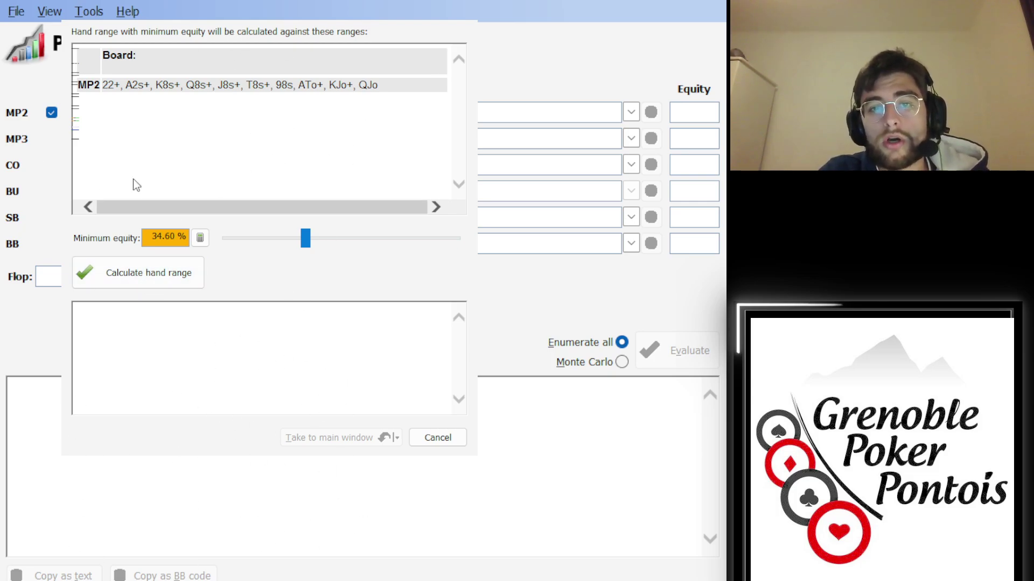
{"action": "left_click", "coordinate": [148, 279]}
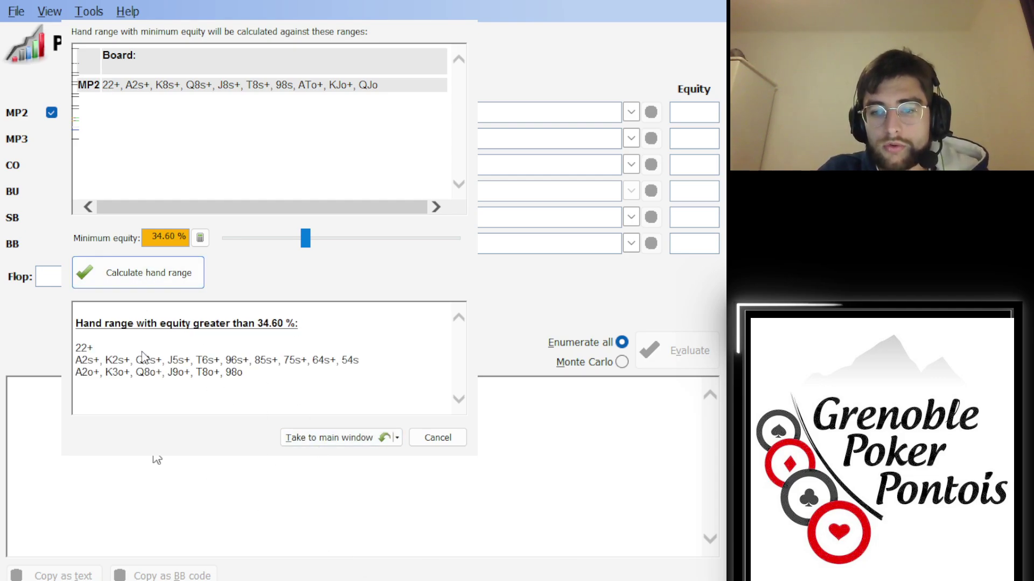
{"action": "left_click_drag", "start_coordinate": [84, 343], "coordinate": [277, 476]}
{"action": "left_click", "coordinate": [277, 476]}
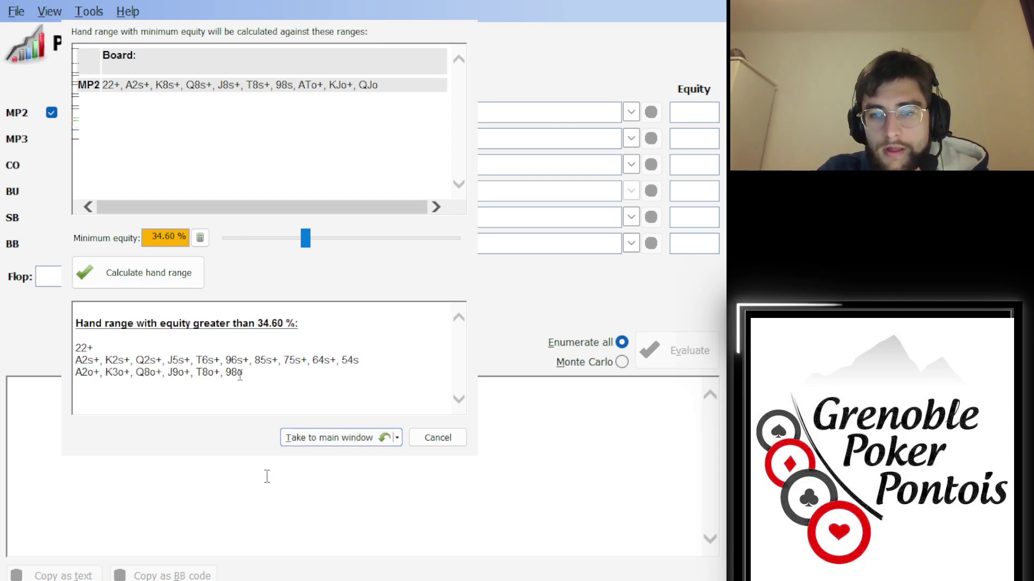
{"action": "left_click", "coordinate": [339, 438]}
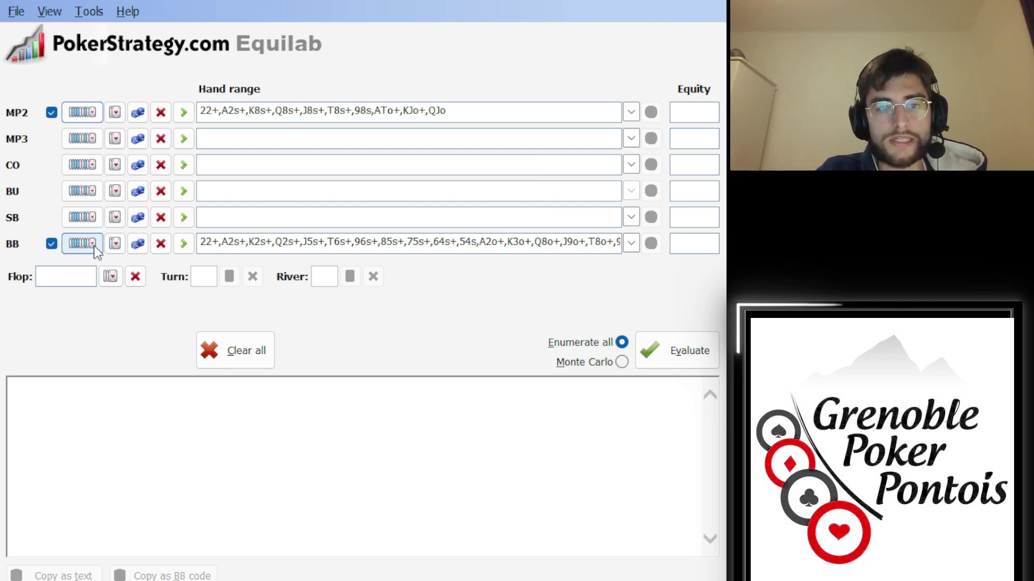
Examine BB's calculated range in the card matrix and clear it from BB
{"action": "left_click", "coordinate": [94, 246]}
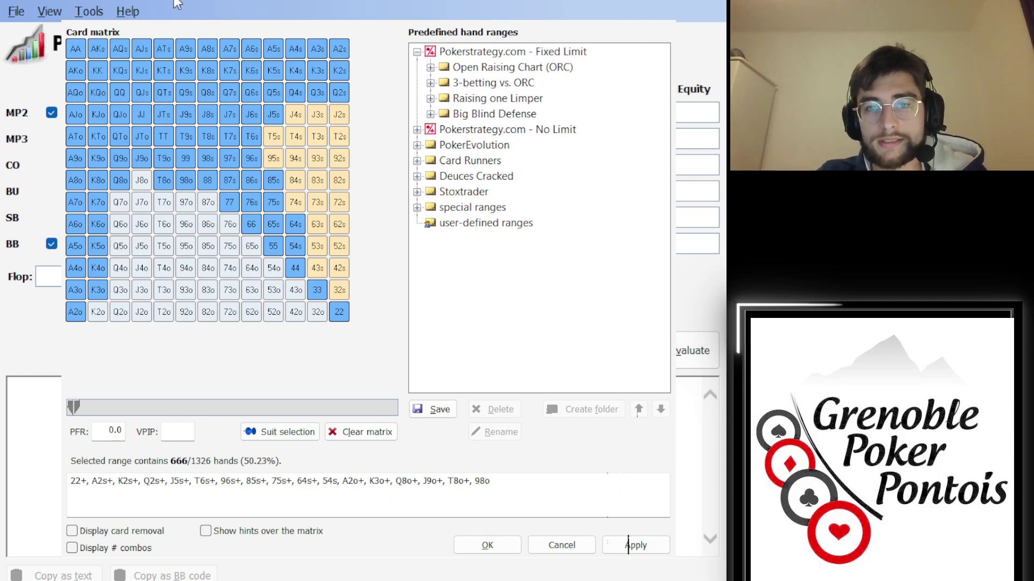
{"action": "left_click", "coordinate": [487, 546]}
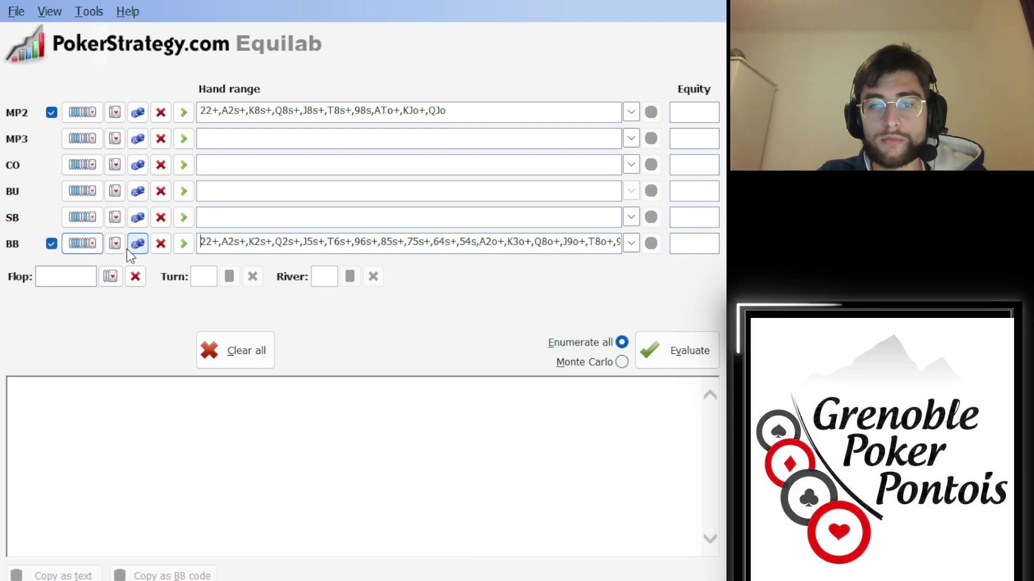
{"action": "left_click", "coordinate": [161, 244]}
Remove K8s–KTs, Q8s–QTs, J8s–JTs, T8s and 98s from MP2's hand range
{"action": "left_click", "coordinate": [82, 112]}
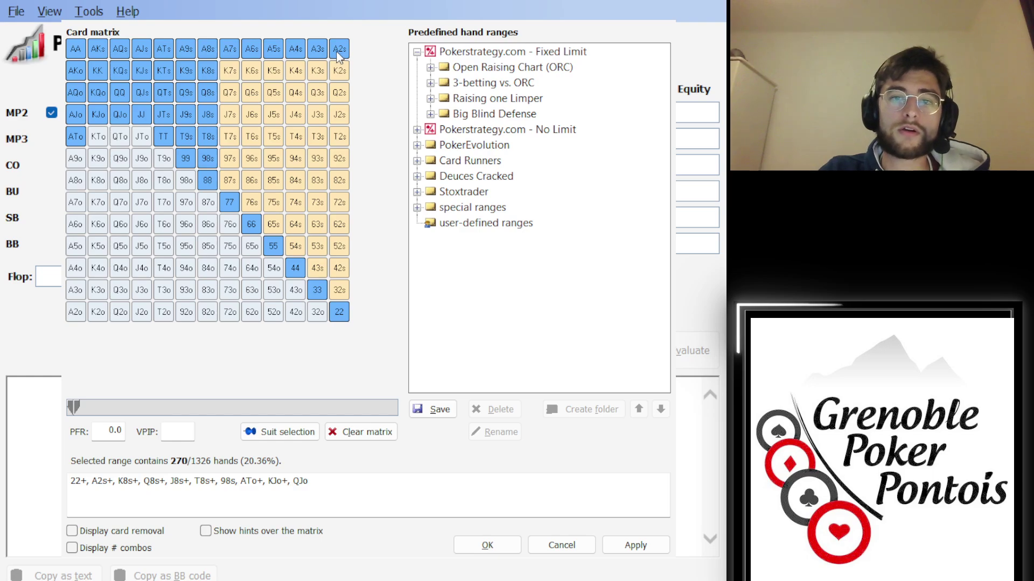
{"action": "mouse_move", "coordinate": [183, 73]}
{"action": "left_mouse_down"}
{"action": "mouse_move", "coordinate": [204, 75]}
{"action": "mouse_move", "coordinate": [208, 156]}
{"action": "left_mouse_up"}
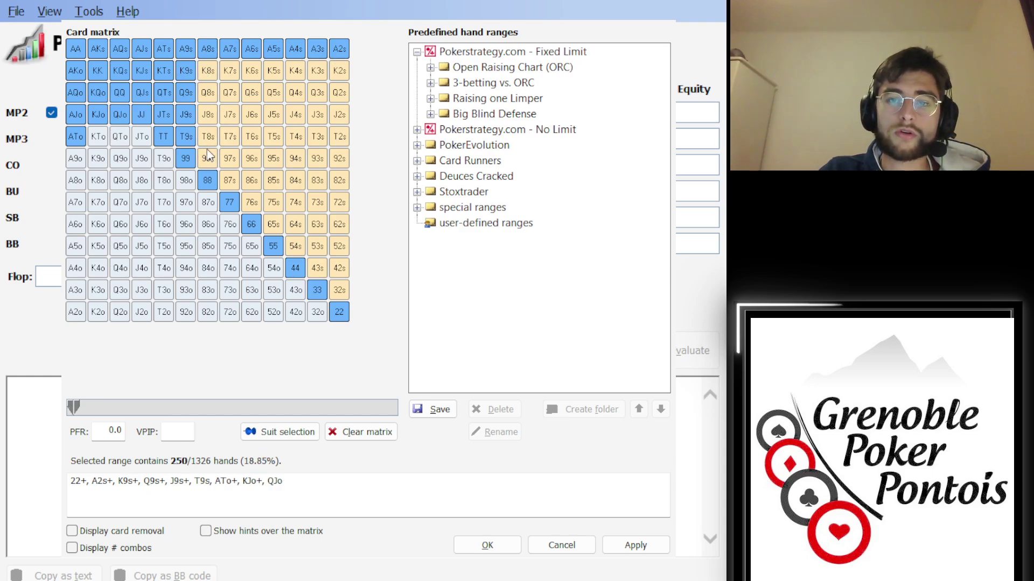
{"action": "left_click", "coordinate": [187, 118]}
{"action": "left_click_drag", "start_coordinate": [163, 71], "coordinate": [163, 114]}
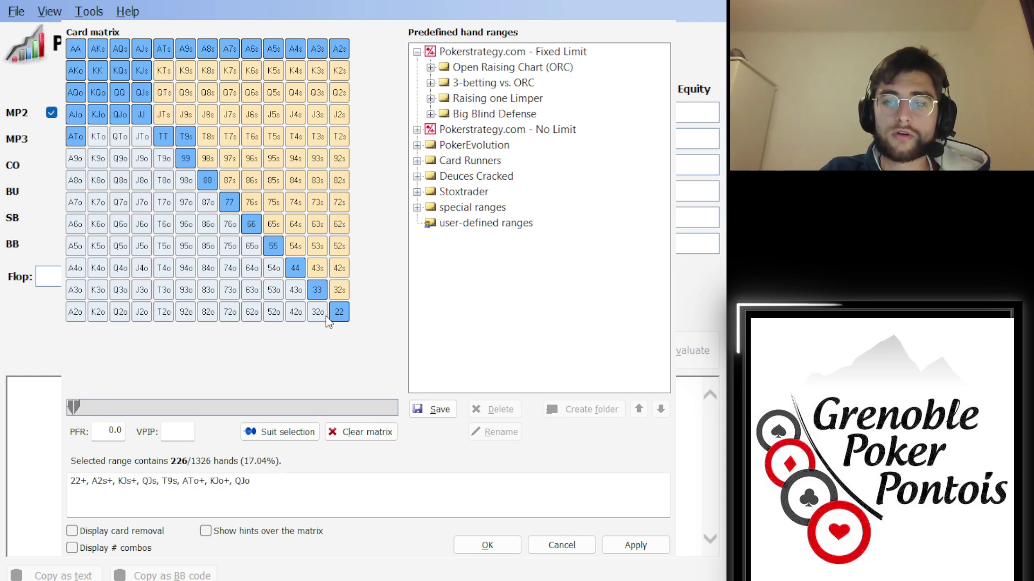
Remove the pocket pairs 22 to 66 and the suited aces A2s to A6s from MP2's range
{"action": "left_click_drag", "start_coordinate": [337, 315], "coordinate": [253, 225]}
{"action": "left_click_drag", "start_coordinate": [334, 49], "coordinate": [214, 43]}
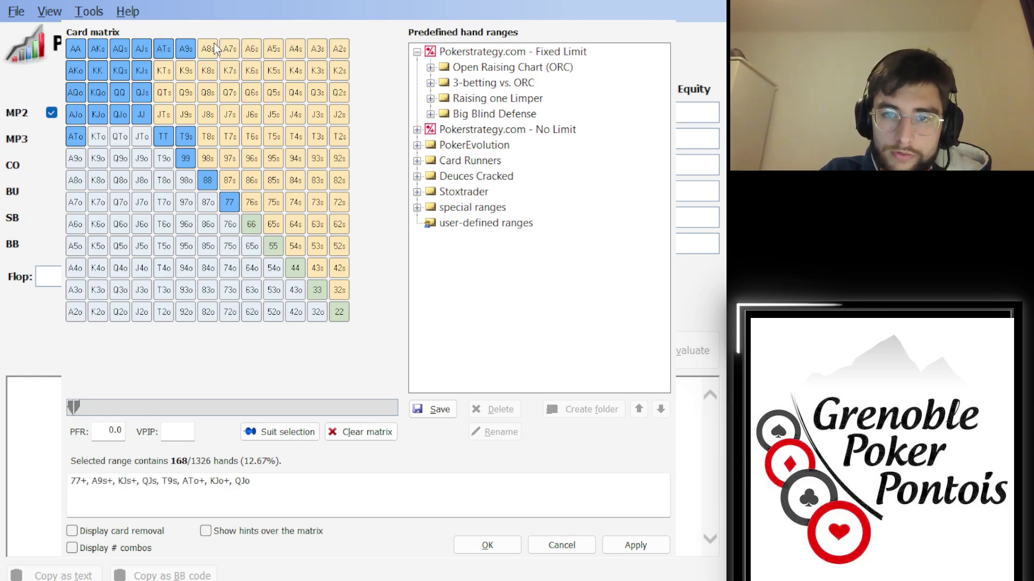
{"action": "left_click", "coordinate": [207, 49]}
{"action": "left_click", "coordinate": [229, 49]}
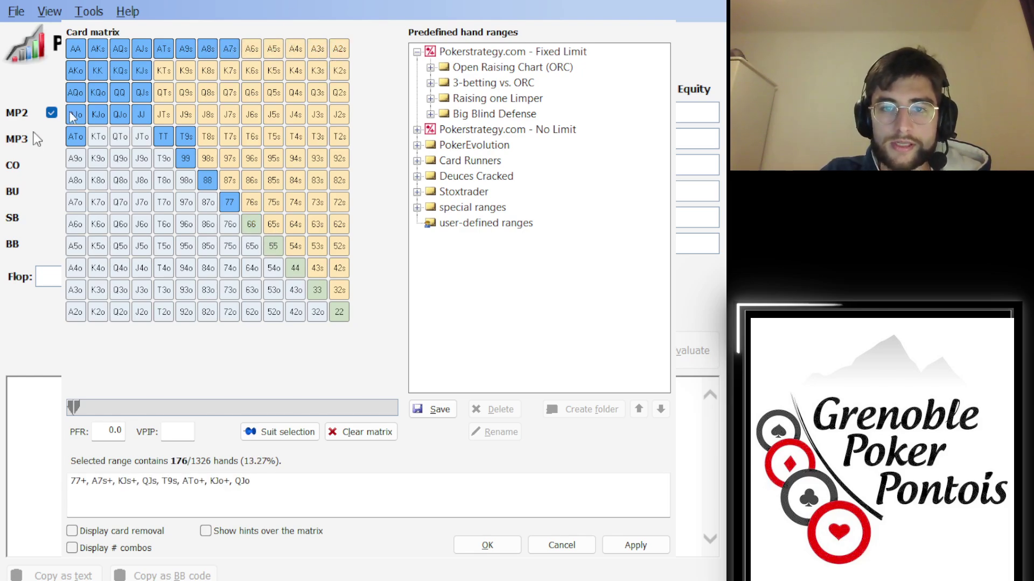
Remove ATo, KJo, QJo and A7s from the range and confirm it for MP2
{"action": "left_click", "coordinate": [74, 139]}
{"action": "left_click", "coordinate": [96, 115]}
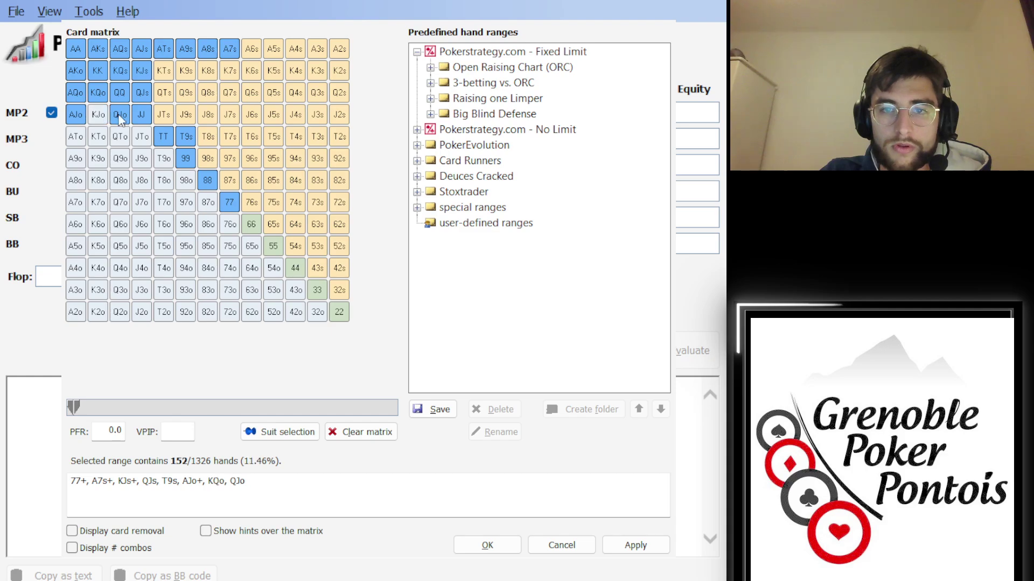
{"action": "left_click", "coordinate": [120, 115]}
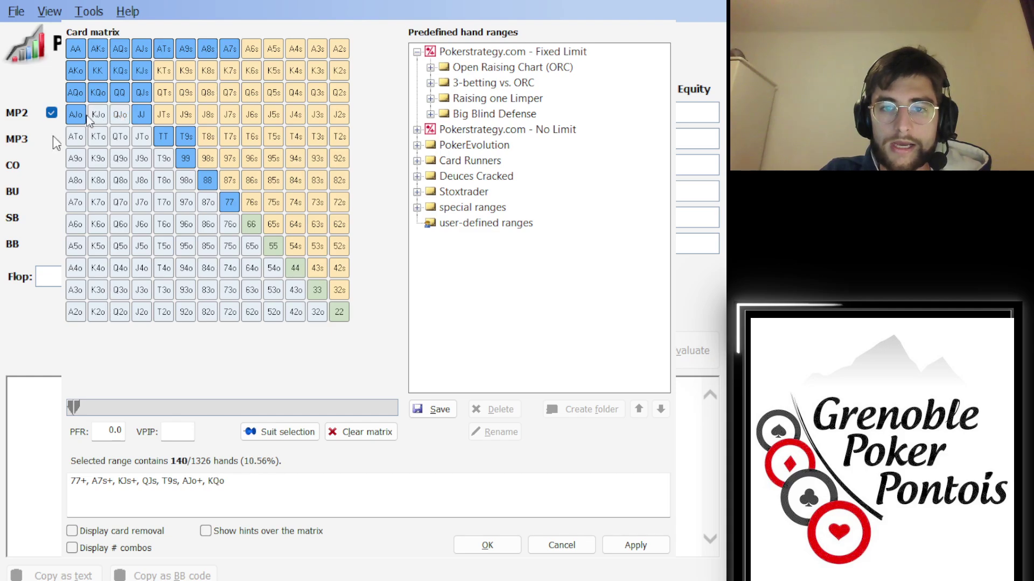
{"action": "left_click", "coordinate": [223, 52]}
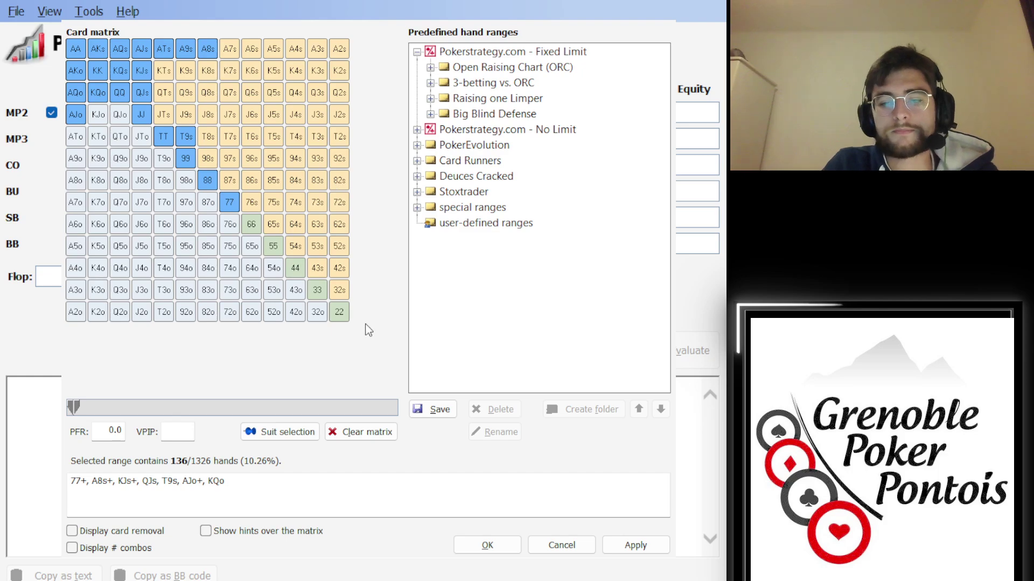
{"action": "left_click", "coordinate": [486, 545]}
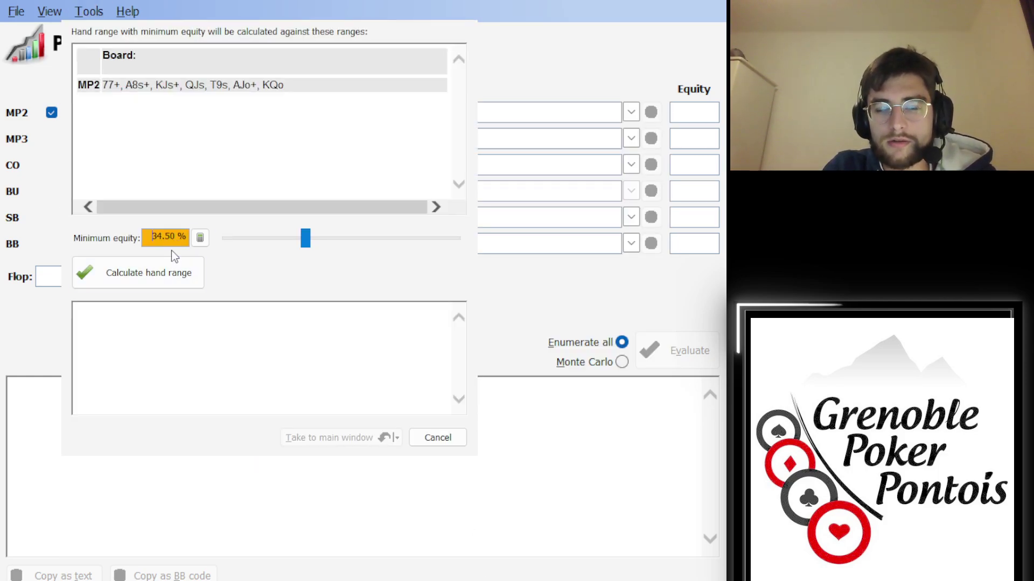
Calculate the hand range with a minimum equity of 34.6% against MP2's tighter range and take it to the main window for BB
{"action": "left_click", "coordinate": [173, 236]}
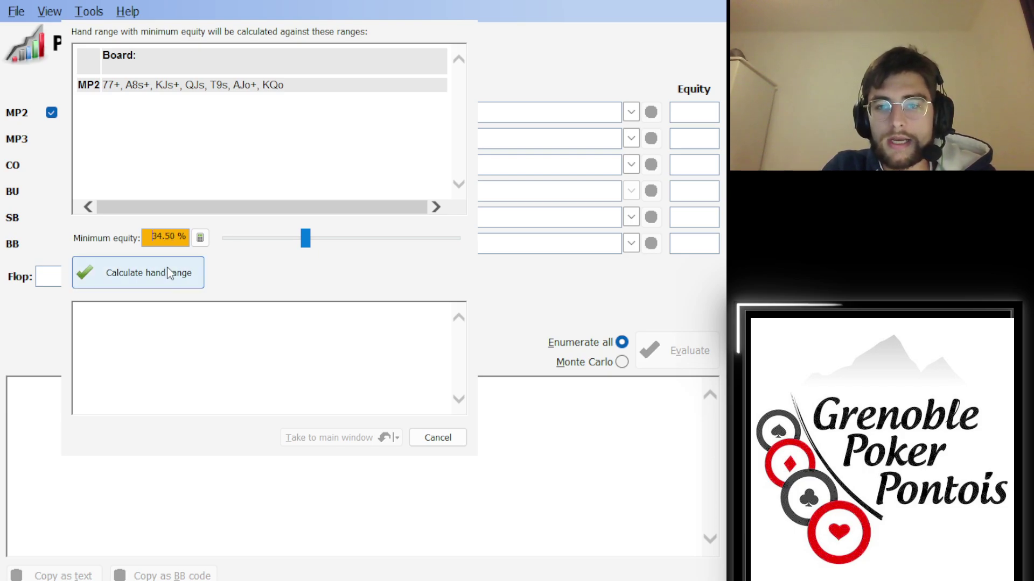
{"action": "left_click_drag", "start_coordinate": [154, 237], "coordinate": [215, 246]}
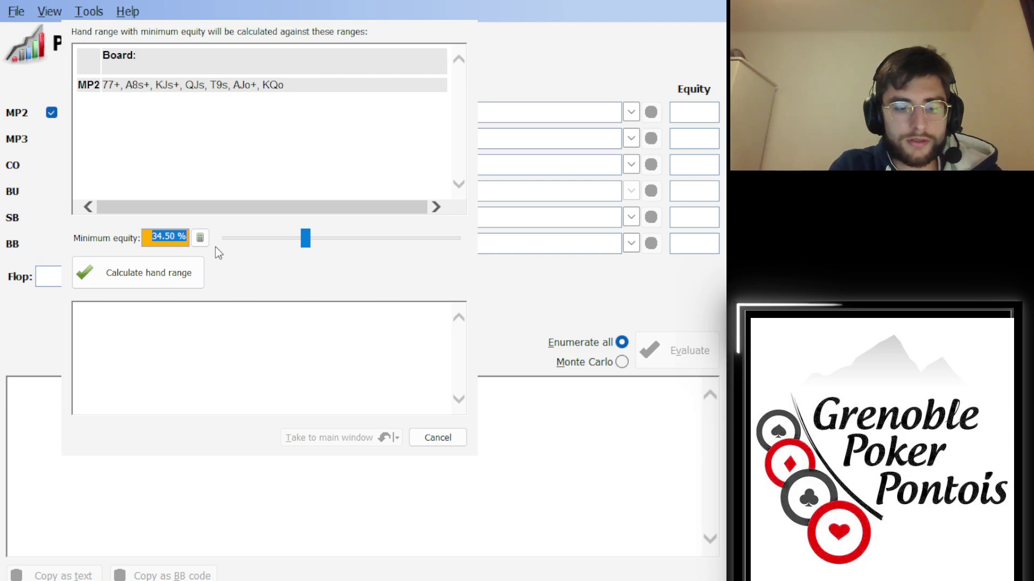
{"action": "type", "text": "34.6"}
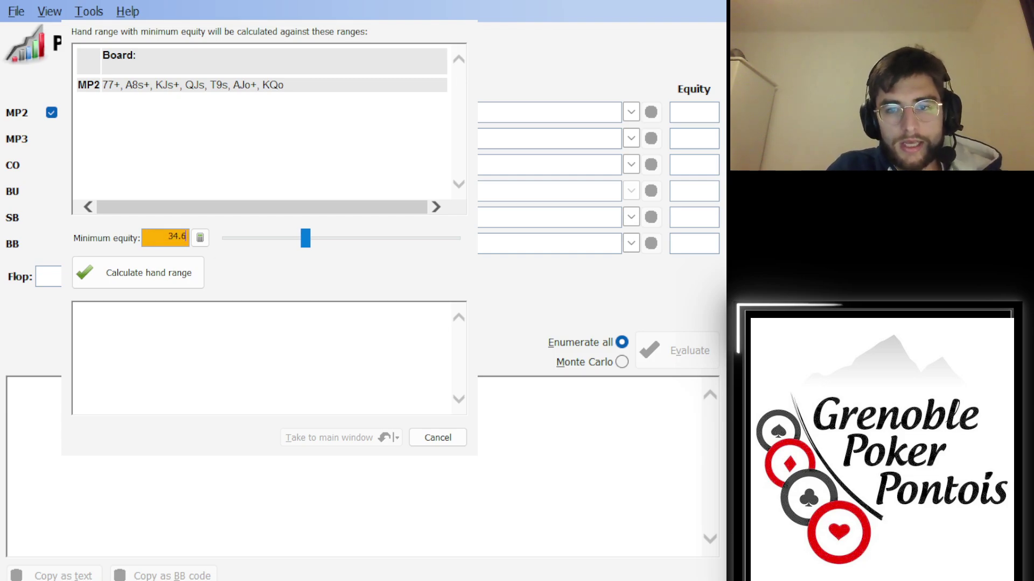
{"action": "key", "text": "Return"}
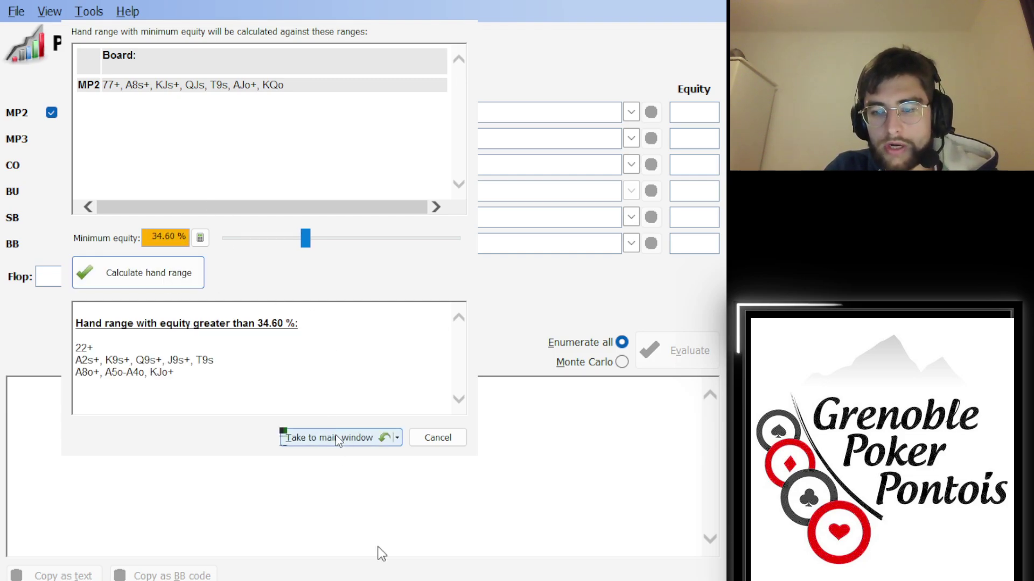
{"action": "left_click", "coordinate": [337, 438]}
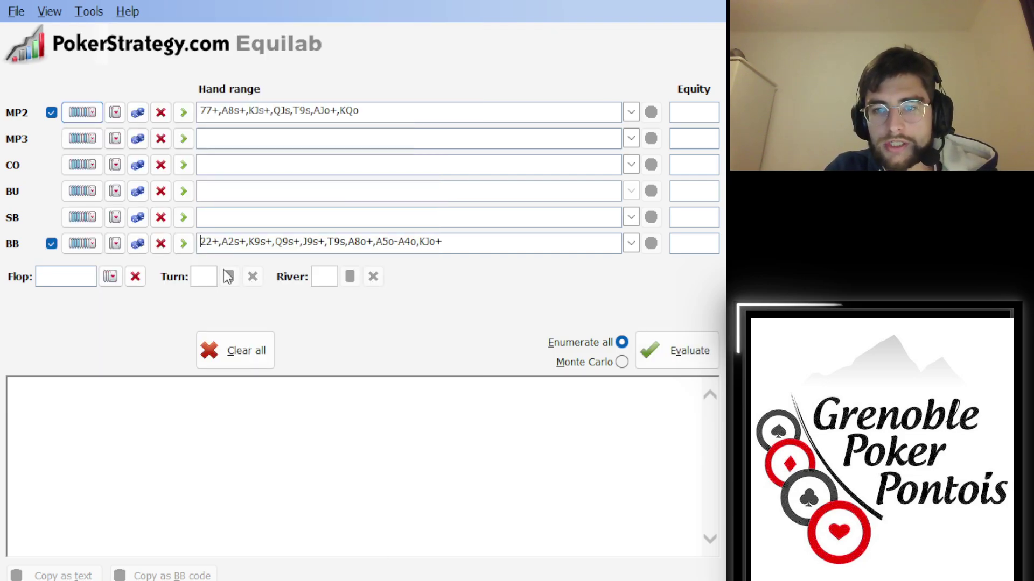
Examine BB's new calling range in the card matrix and clear all players' hand ranges
{"action": "left_click", "coordinate": [82, 244]}
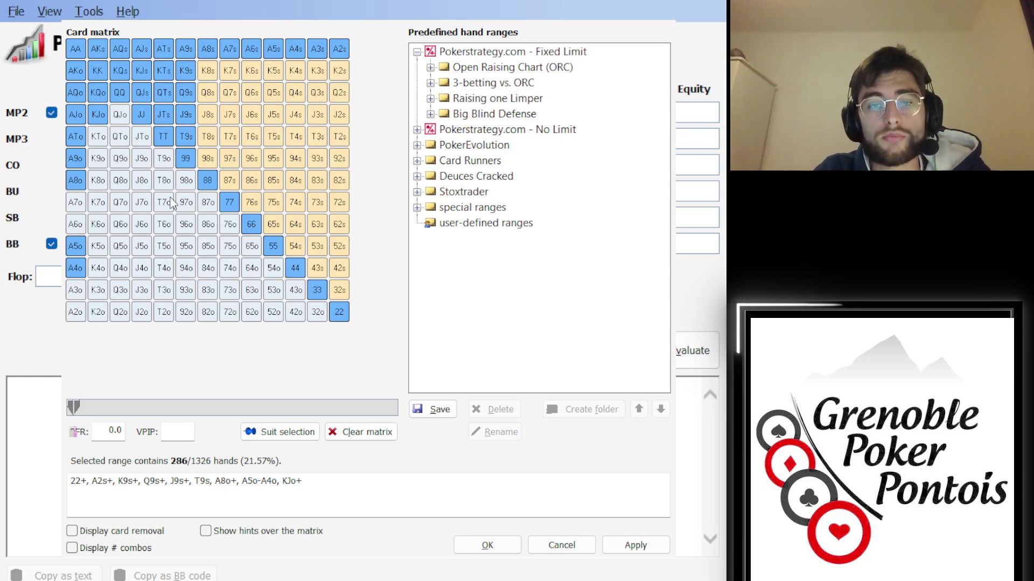
{"action": "left_click", "coordinate": [475, 546]}
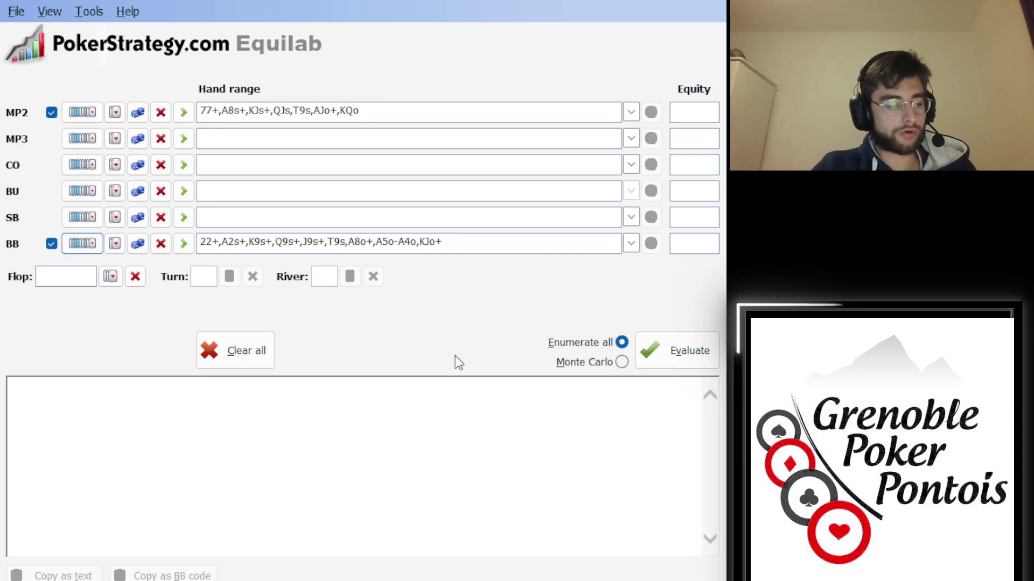
{"action": "left_click", "coordinate": [224, 357]}
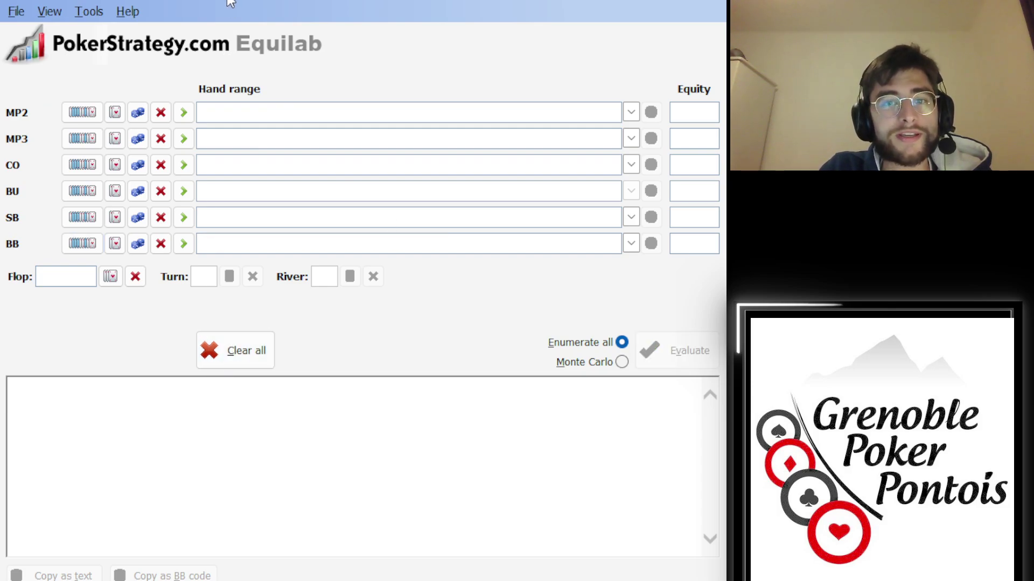